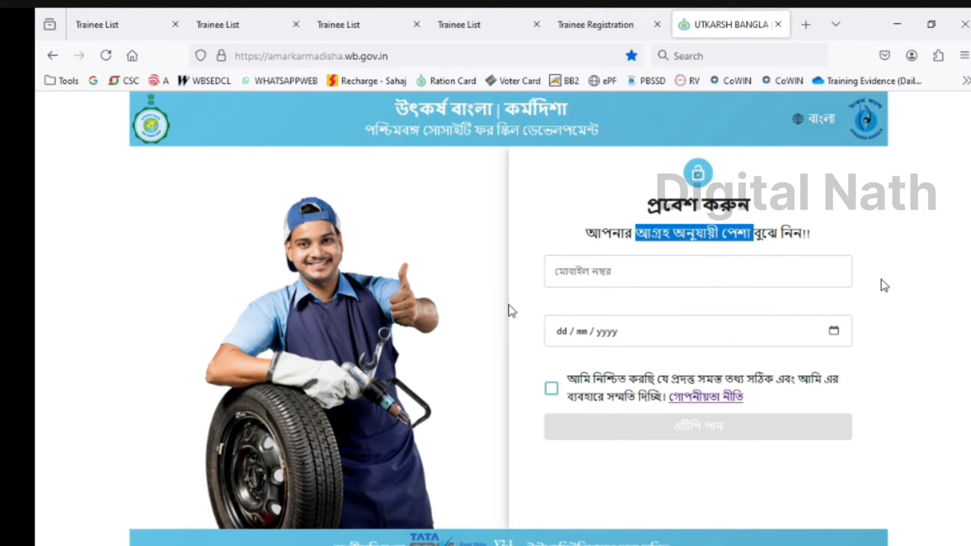
- Preview the login page in Hindi and set the site language to English
left_click(815, 123)
left_click(830, 170)
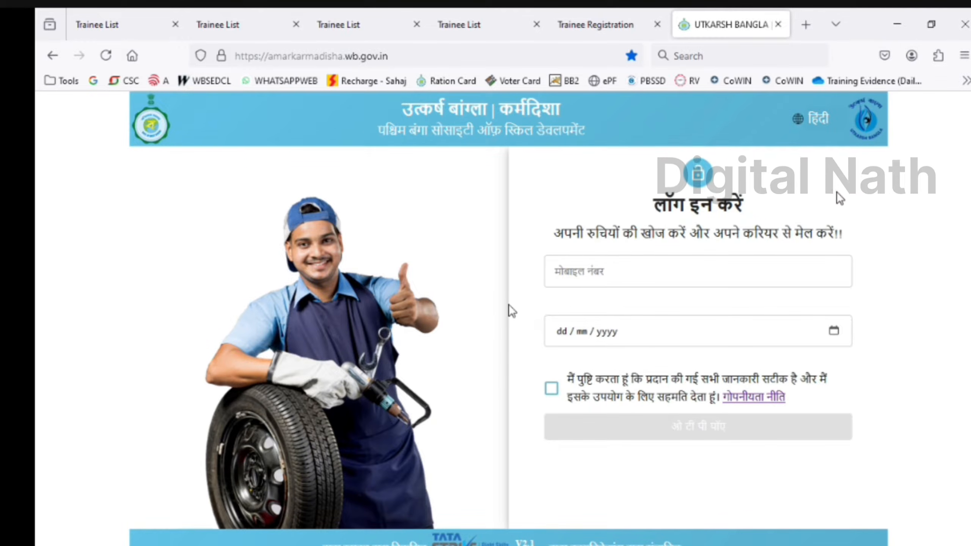
left_click(814, 119)
left_click(823, 149)
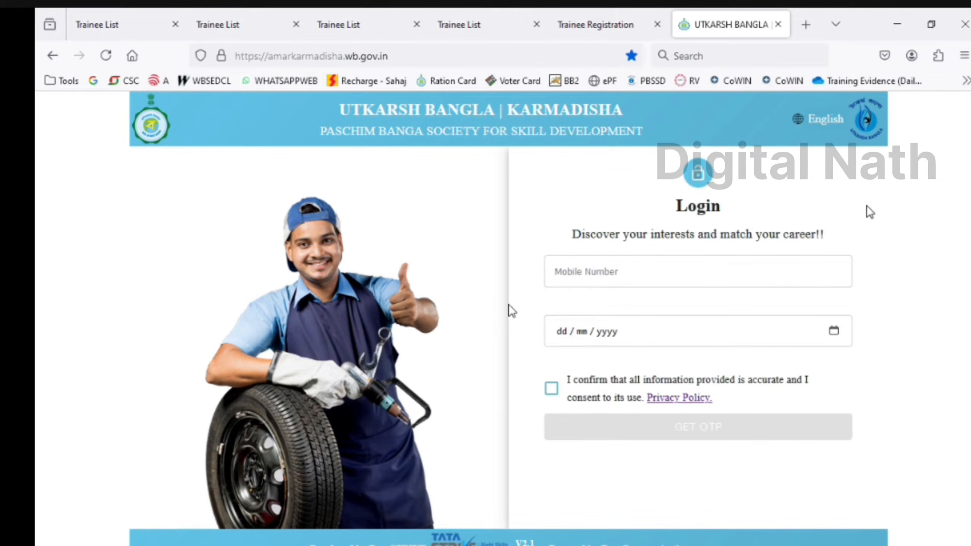
- Fill in the mobile number and date of birth, accept the information consent, and request the OTP
left_click(621, 271)
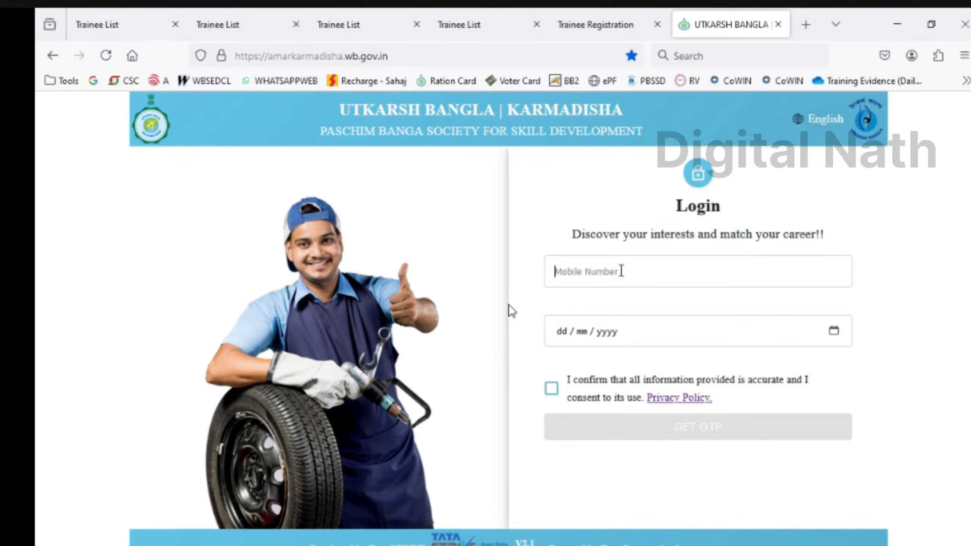
type("8777")
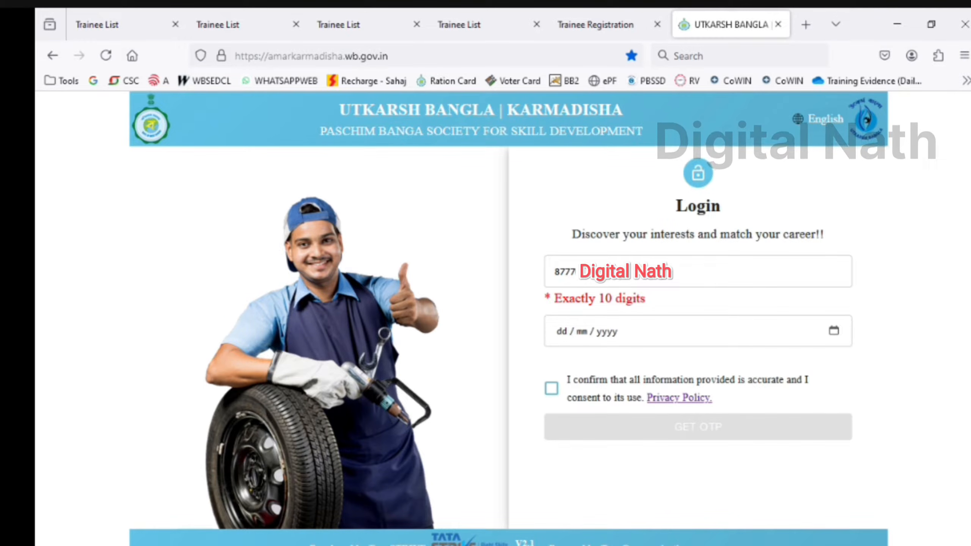
type("0")
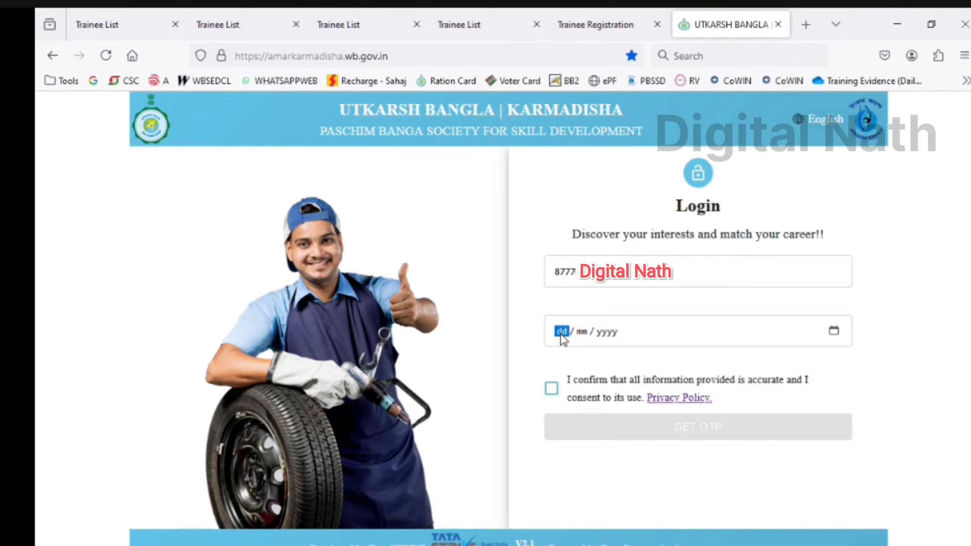
type("15 / 09 /2002")
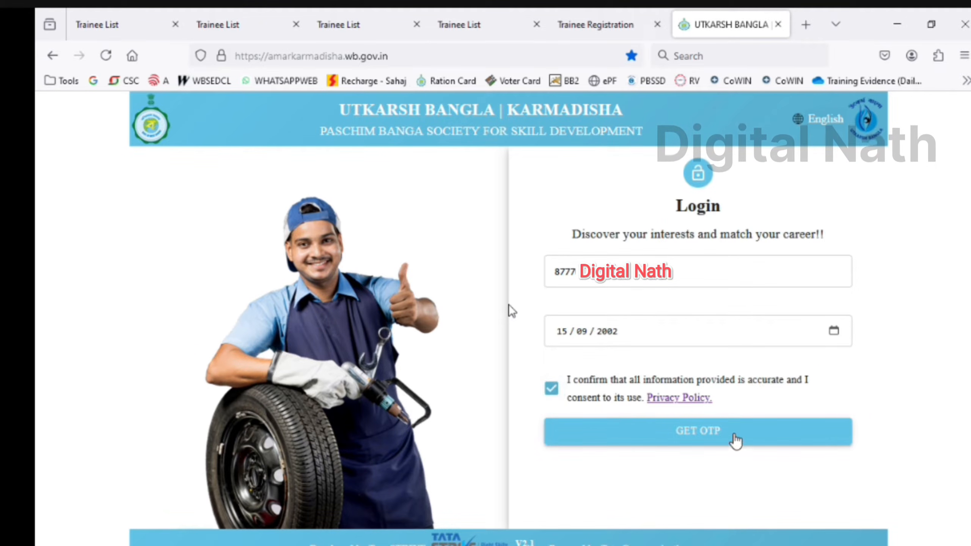
left_click(721, 435)
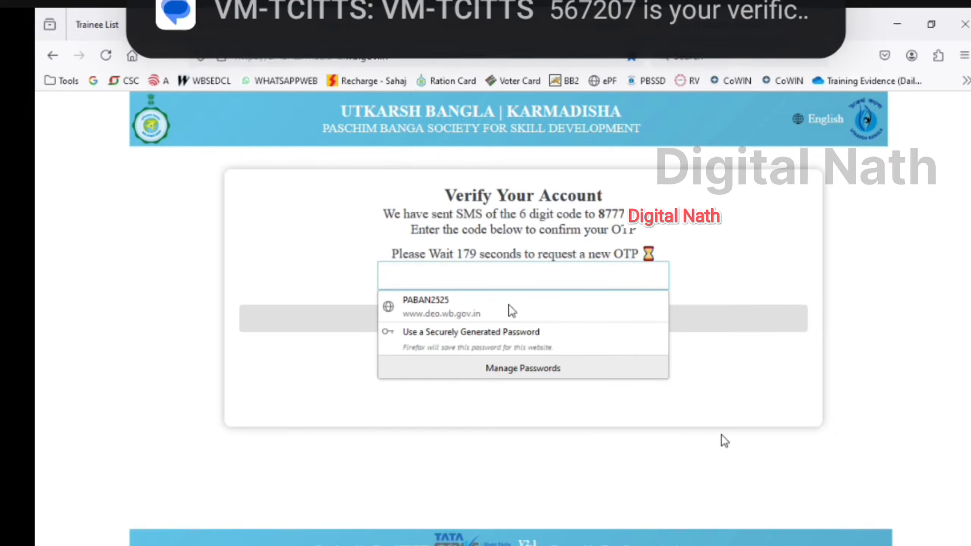
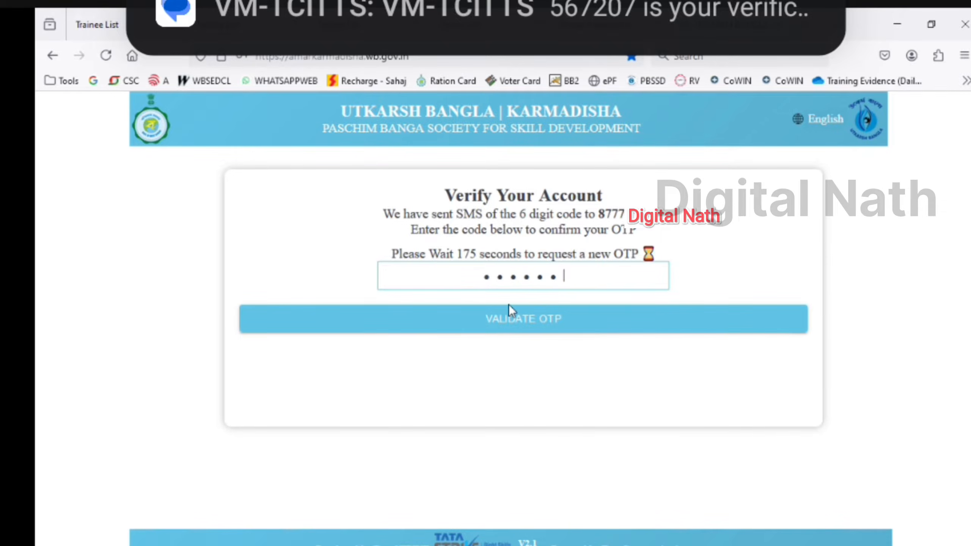
- Enter the OTP verification code, validate it, and decline saving it as a password in the browser
left_click(529, 355)
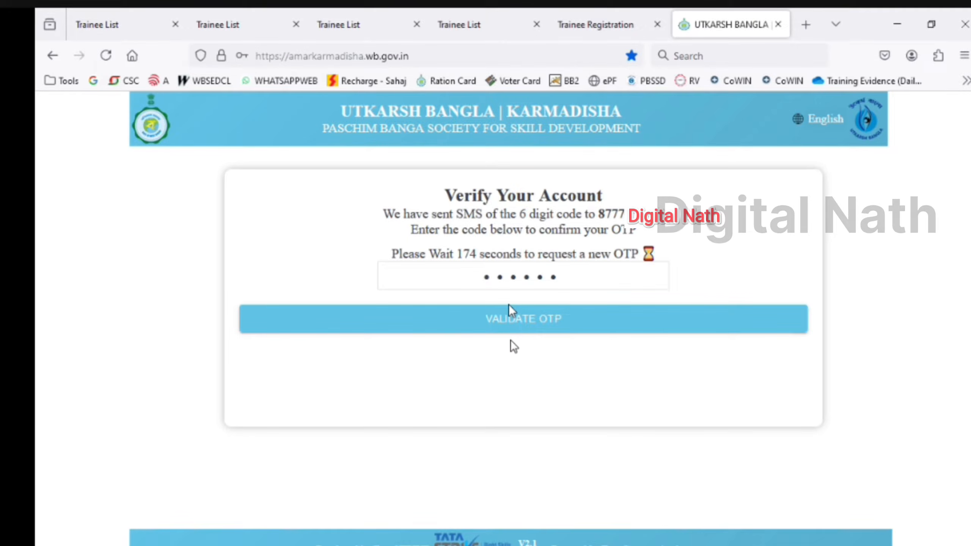
left_click(527, 325)
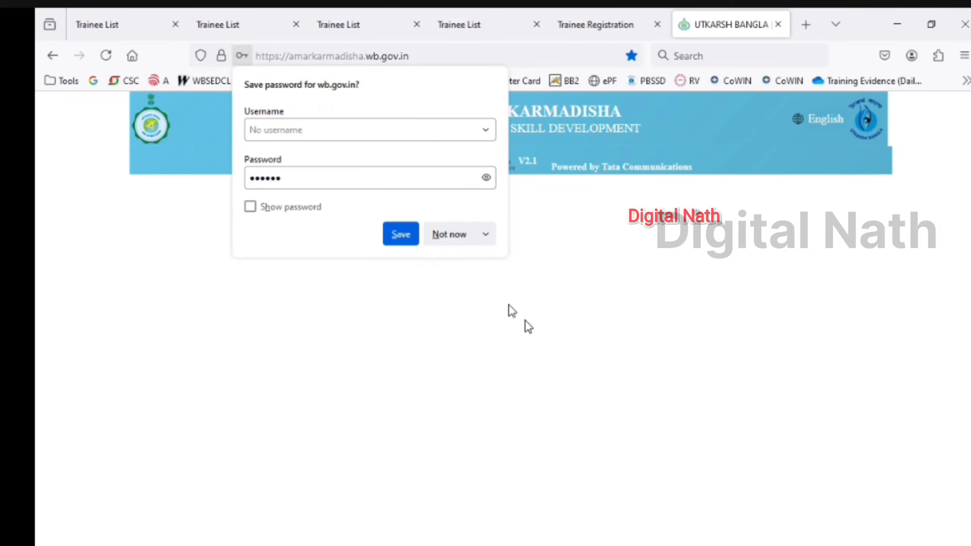
left_click(445, 234)
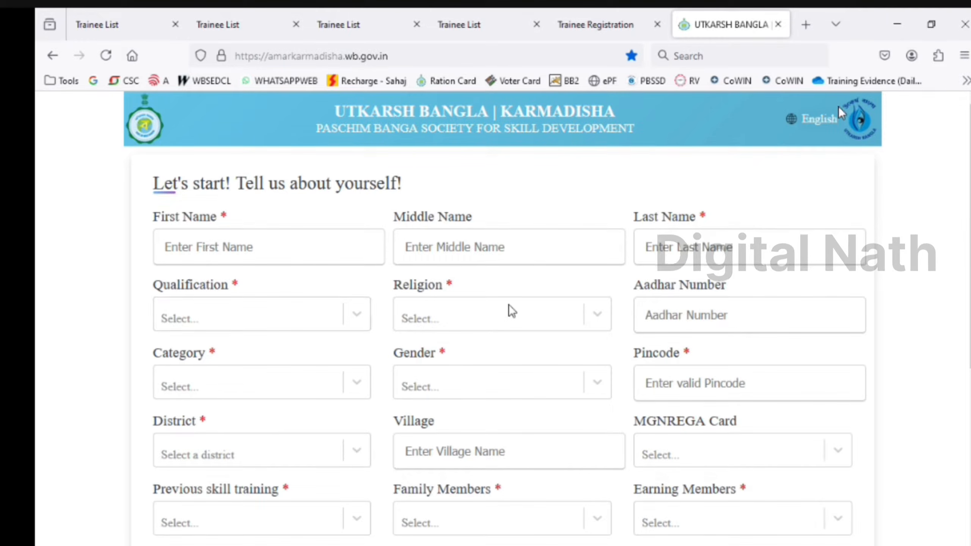
- Preview the registration form in Bengali and switch it back to English
left_click(808, 123)
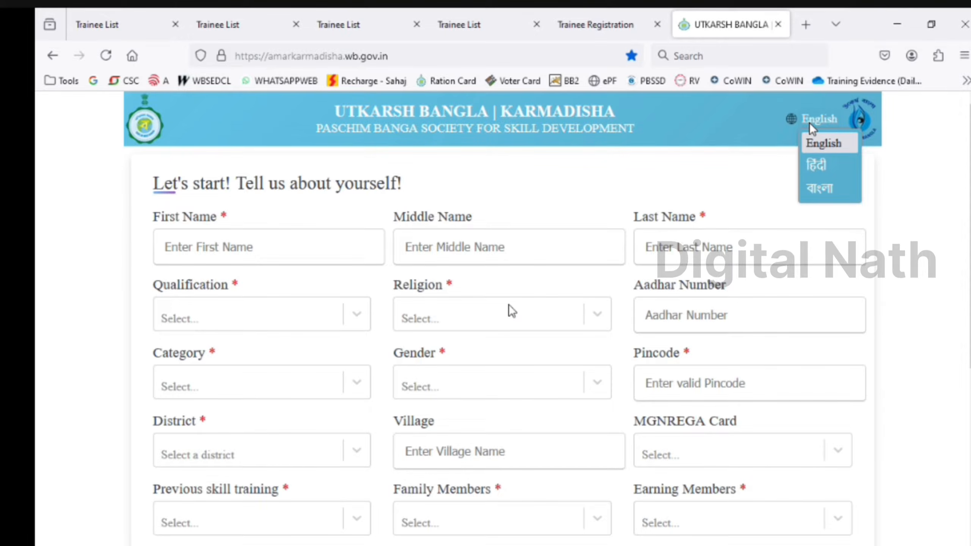
left_click(821, 189)
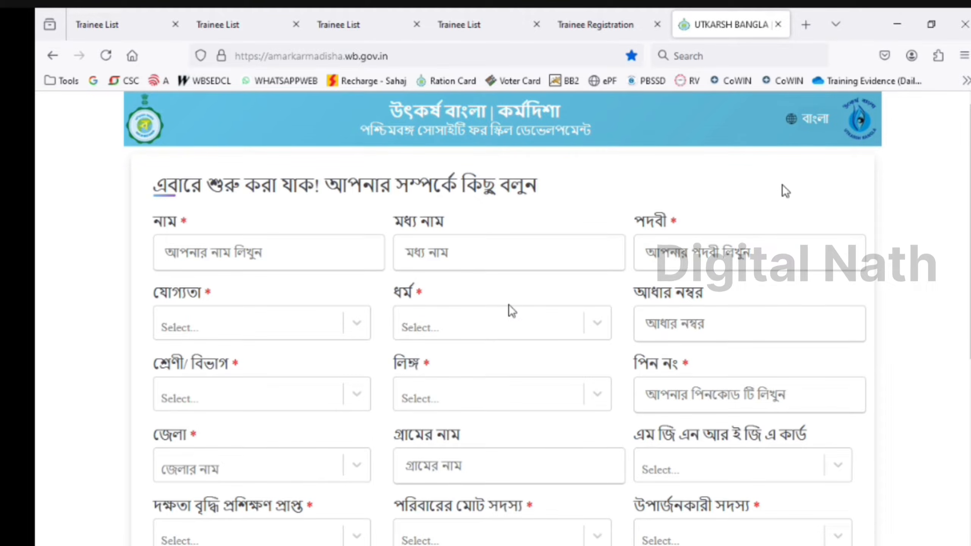
left_click(809, 117)
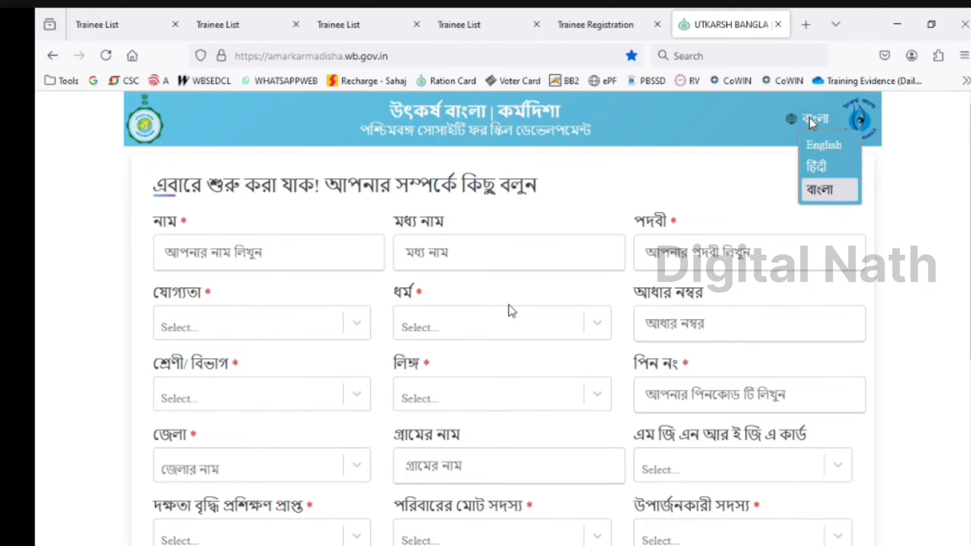
left_click(818, 148)
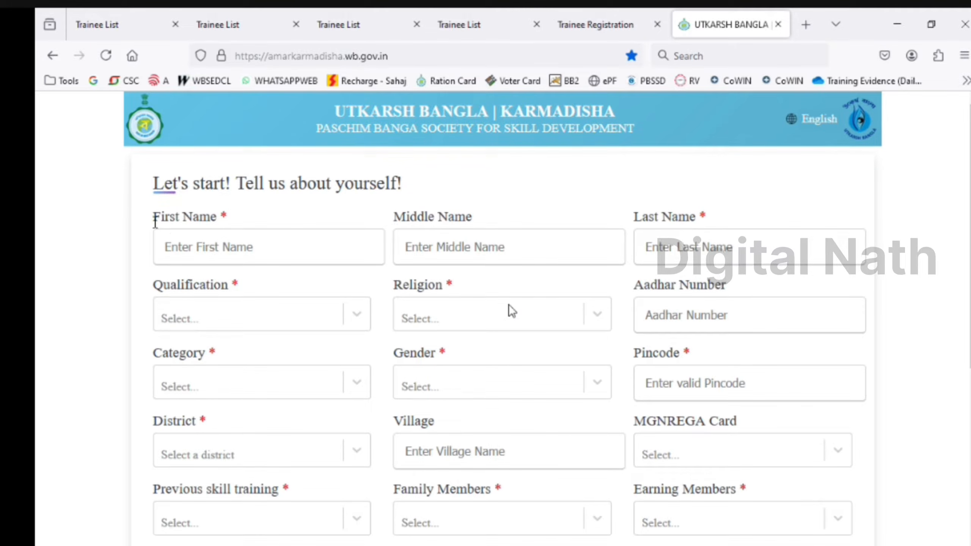
- Examine the name and Aadhar Number fields and the available Qualification and Religion options in the registration form
left_click_drag(198, 211, 722, 222)
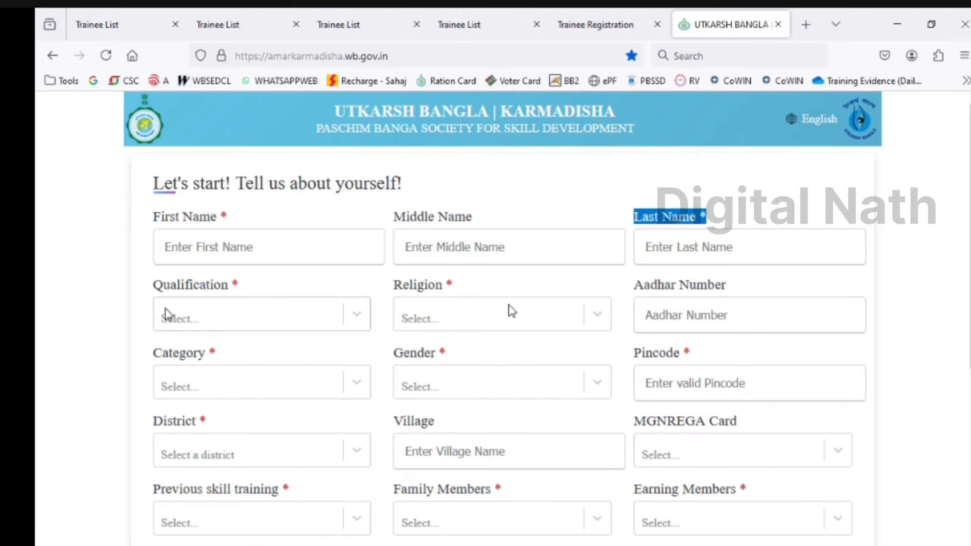
left_click_drag(153, 285, 229, 286)
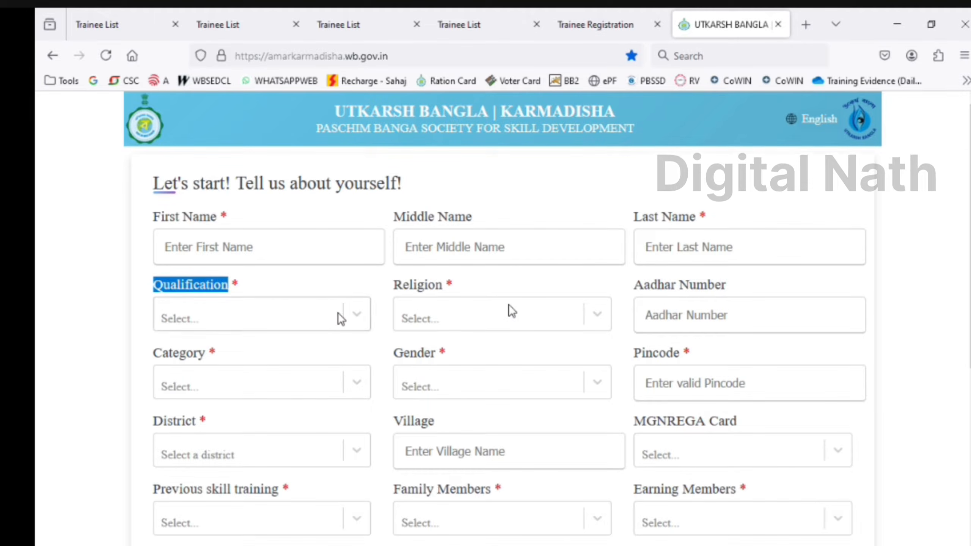
left_click(258, 325)
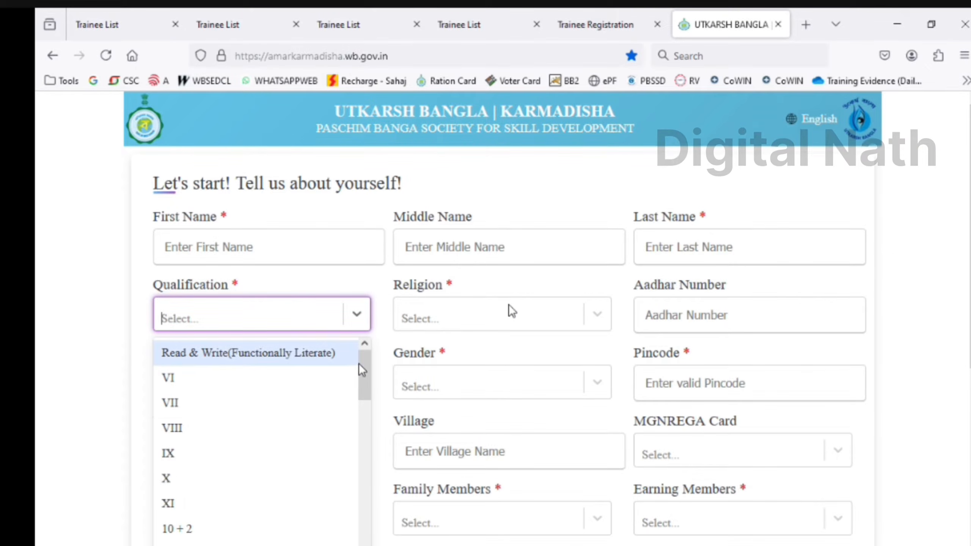
double_click(414, 286)
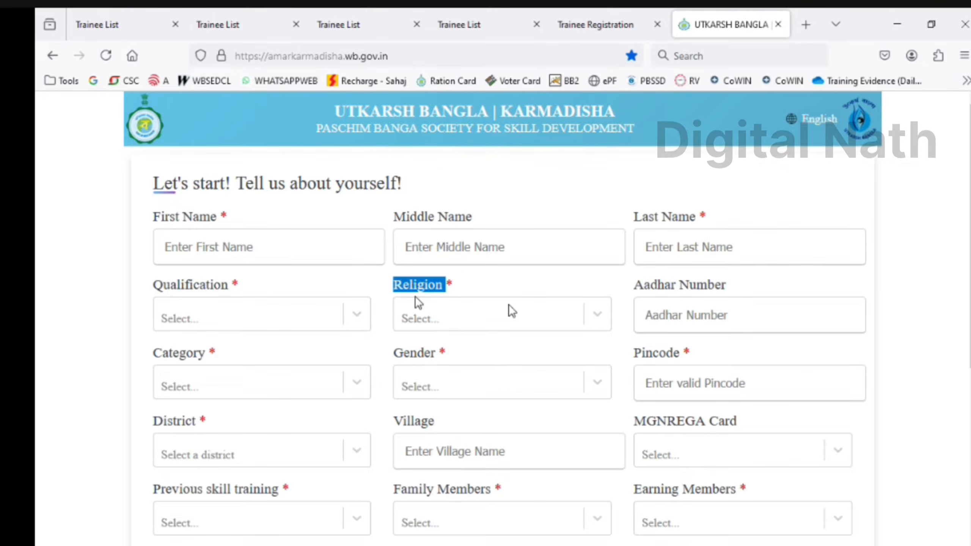
left_click(429, 318)
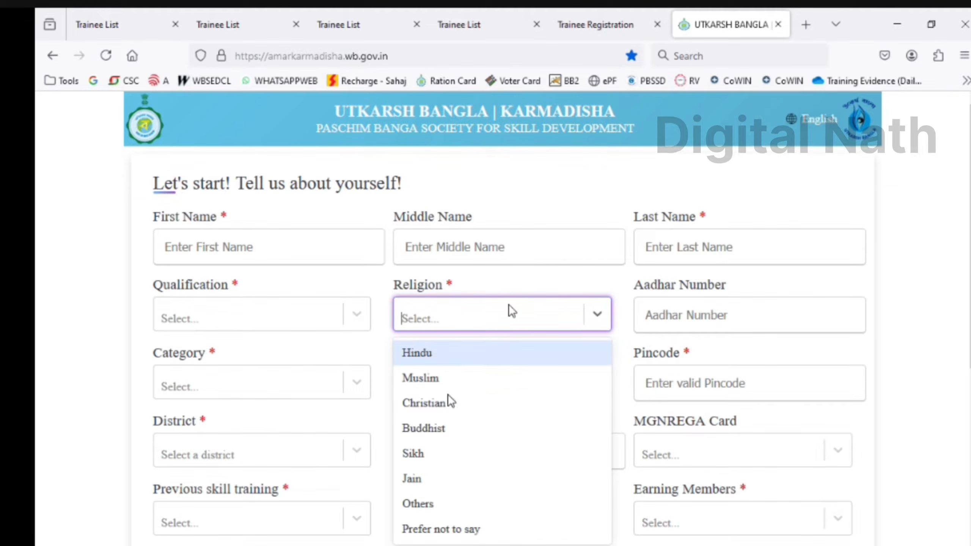
left_click(610, 281)
left_click_drag(644, 285, 719, 291)
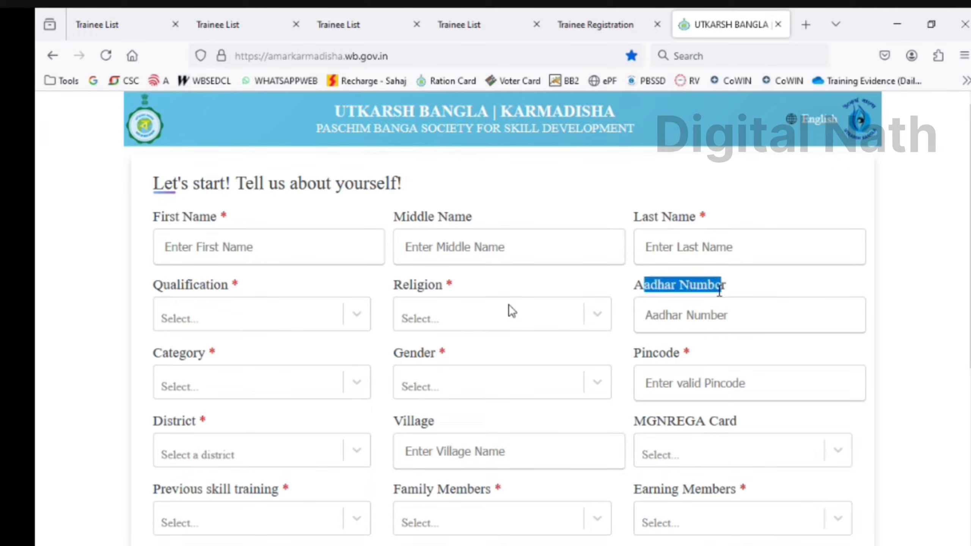
- Review the Category and Gender options and the Pincode field without choosing any value
scroll(612, 321, "down", 4)
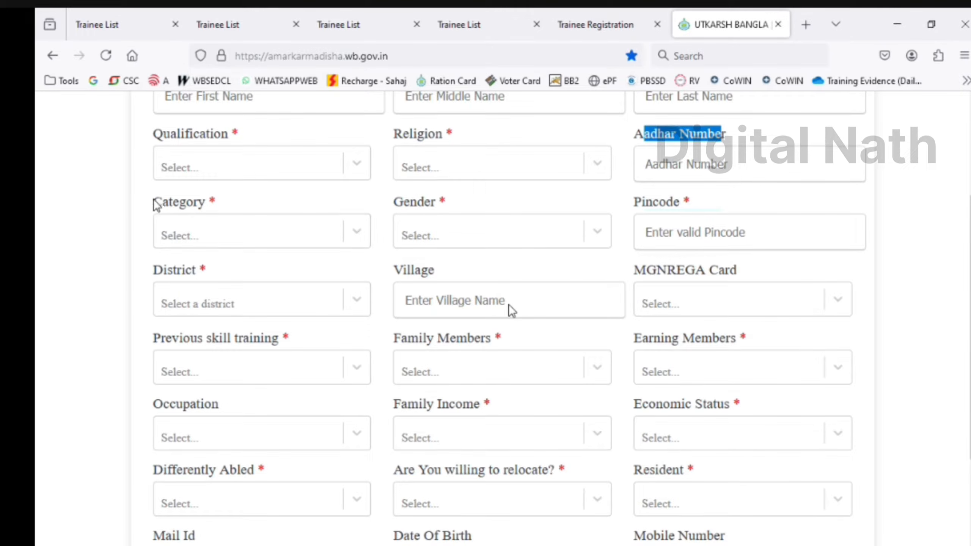
left_click(198, 240)
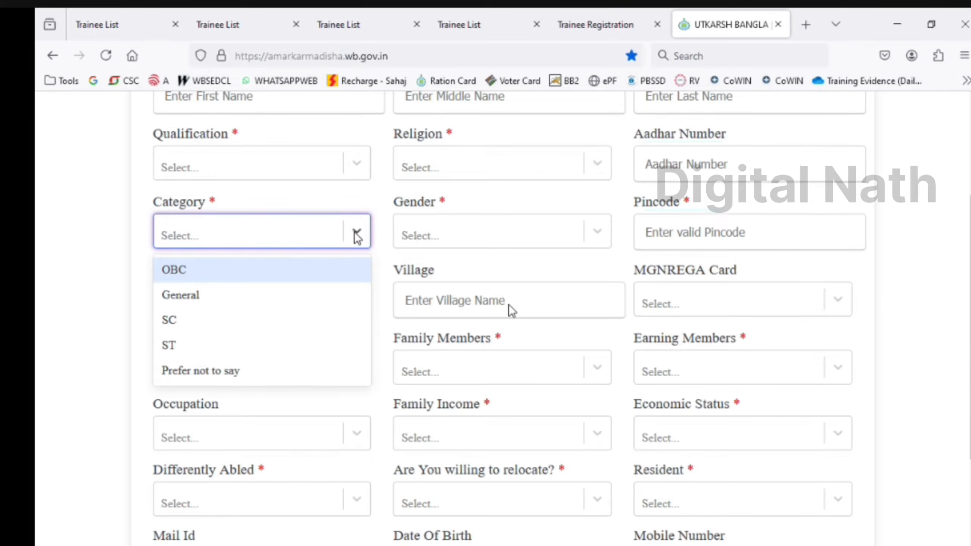
left_click(394, 185)
double_click(402, 201)
left_click(422, 241)
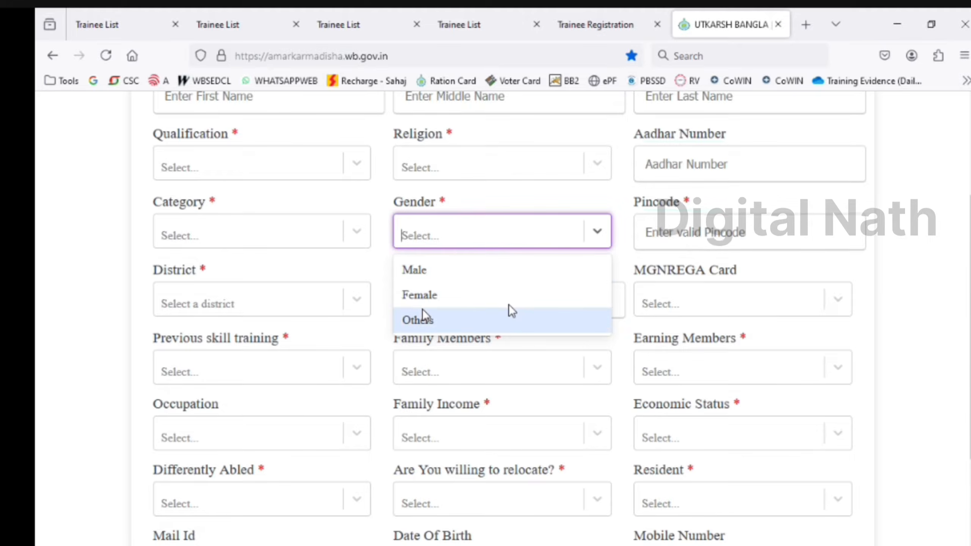
left_click(516, 203)
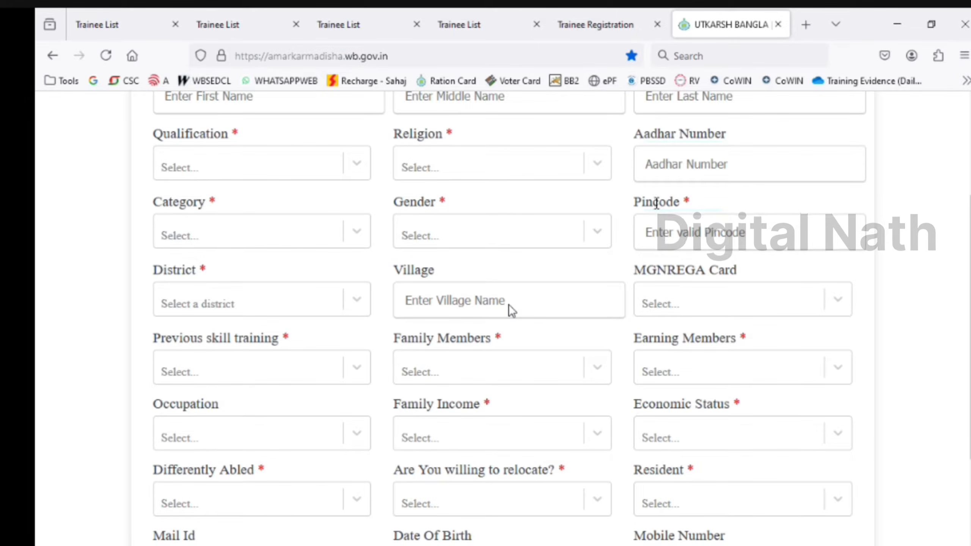
double_click(657, 201)
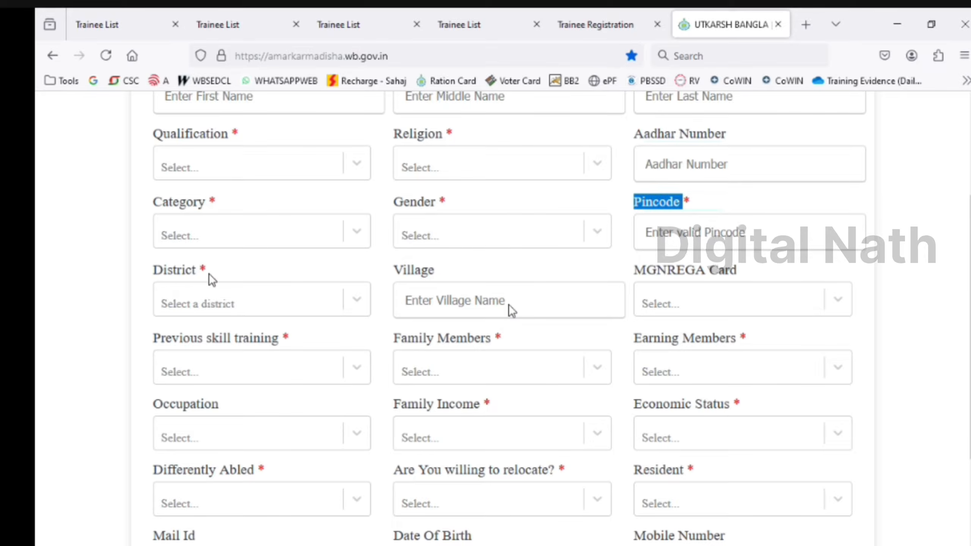
- Look through the District list, the Village field and the MGNREGA Card options without choosing any value
left_click(194, 301)
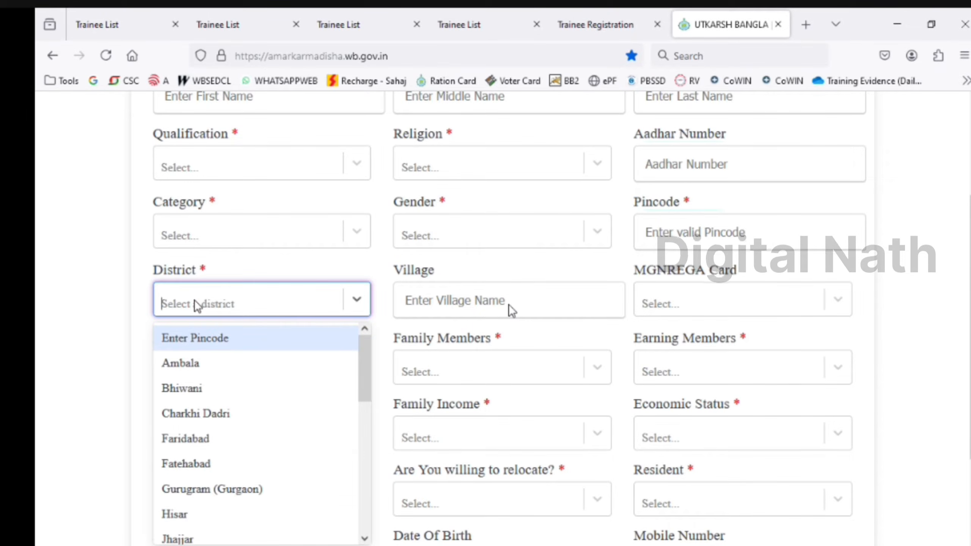
scroll(195, 362, "down", 8)
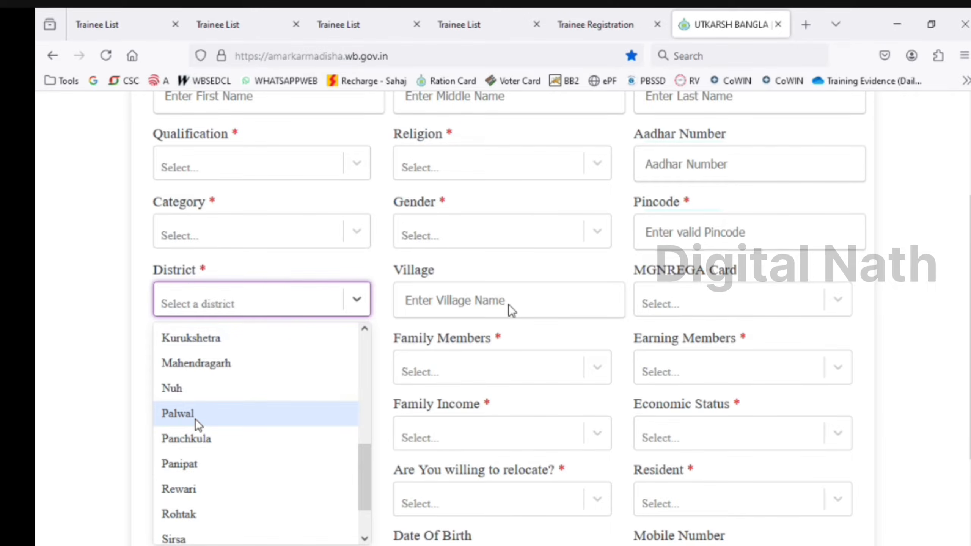
scroll(195, 421, "down", 2)
left_click(425, 264)
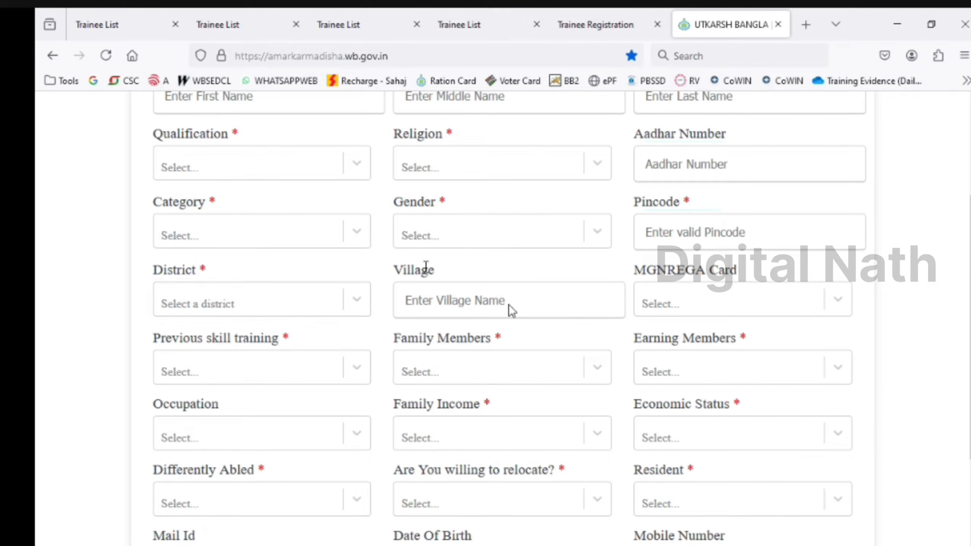
double_click(419, 268)
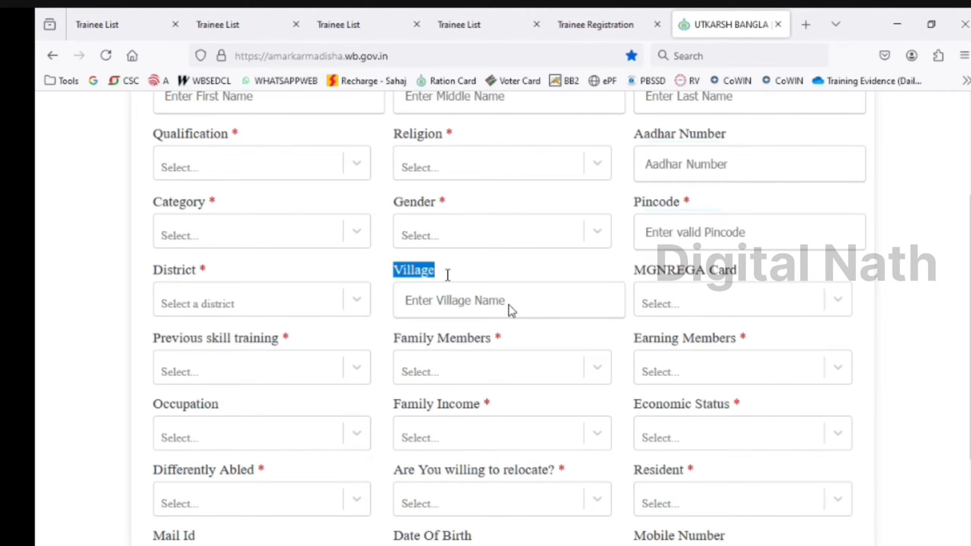
double_click(682, 269)
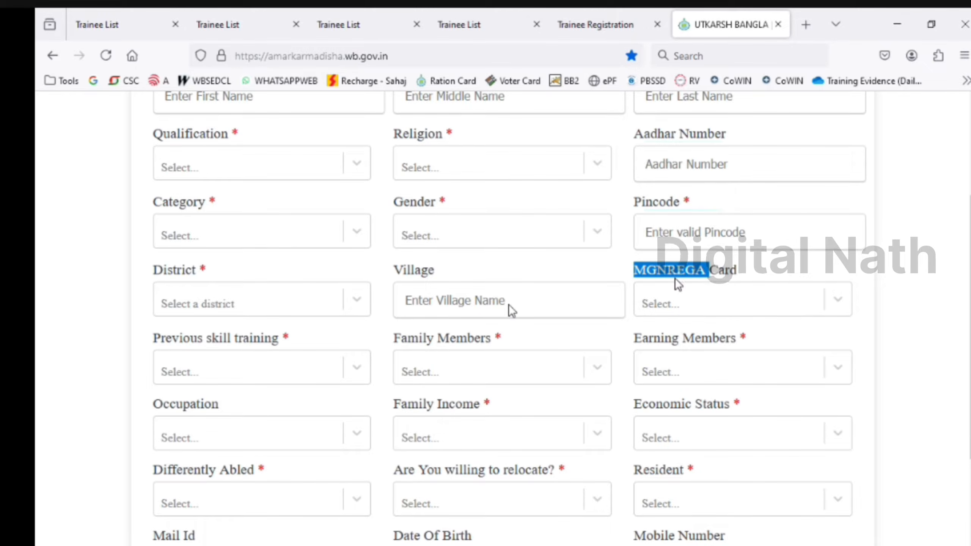
double_click(726, 269)
left_click(722, 301)
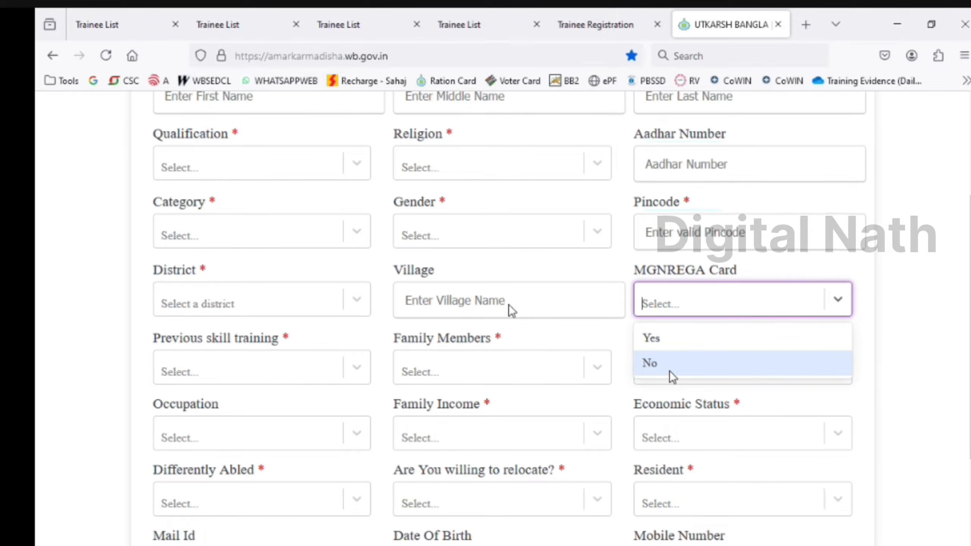
left_click(634, 271)
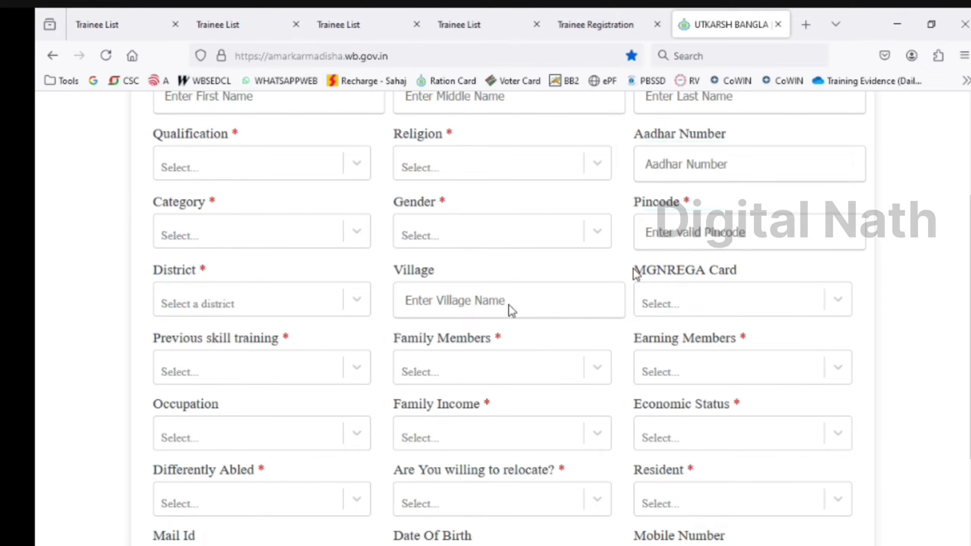
- Review the Previous skill training, Family Members and Earning Members options in the registration form without choosing any value
scroll(516, 260, "down", 2)
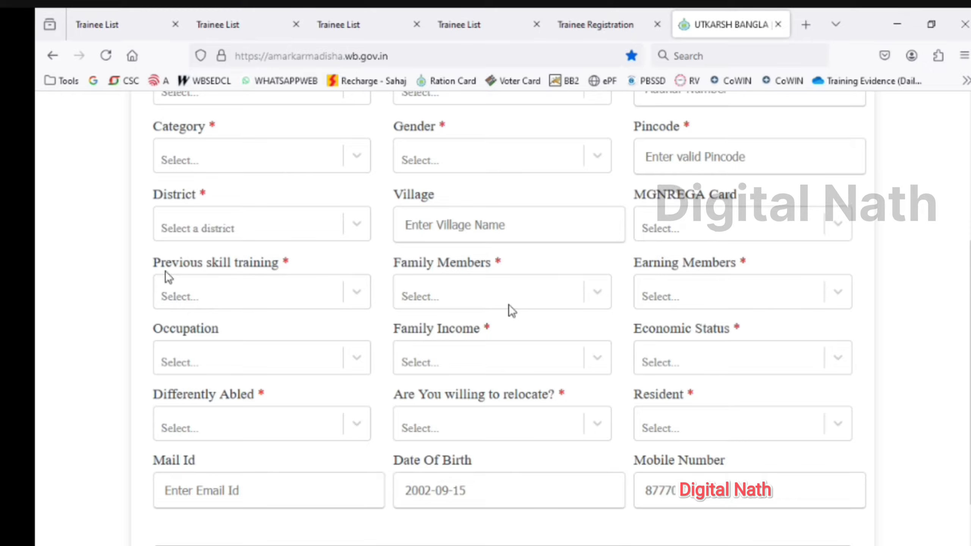
left_click_drag(214, 266, 266, 270)
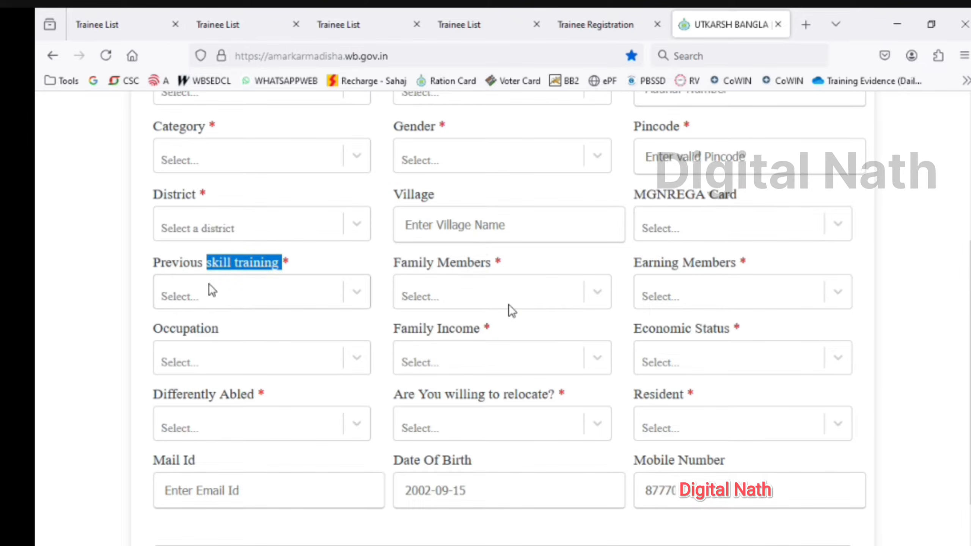
double_click(184, 266)
left_click_drag(184, 267, 261, 268)
left_click(234, 291)
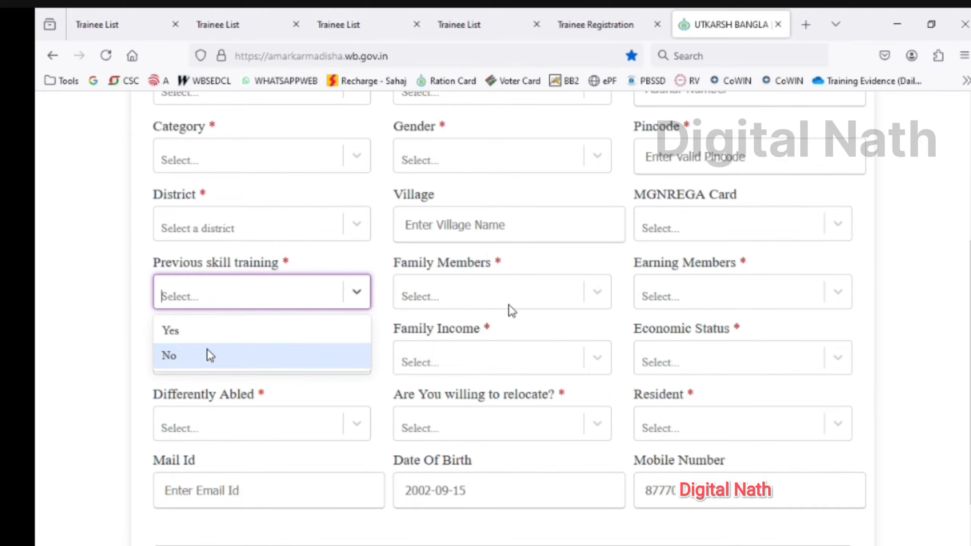
double_click(402, 267)
left_click_drag(428, 268, 458, 268)
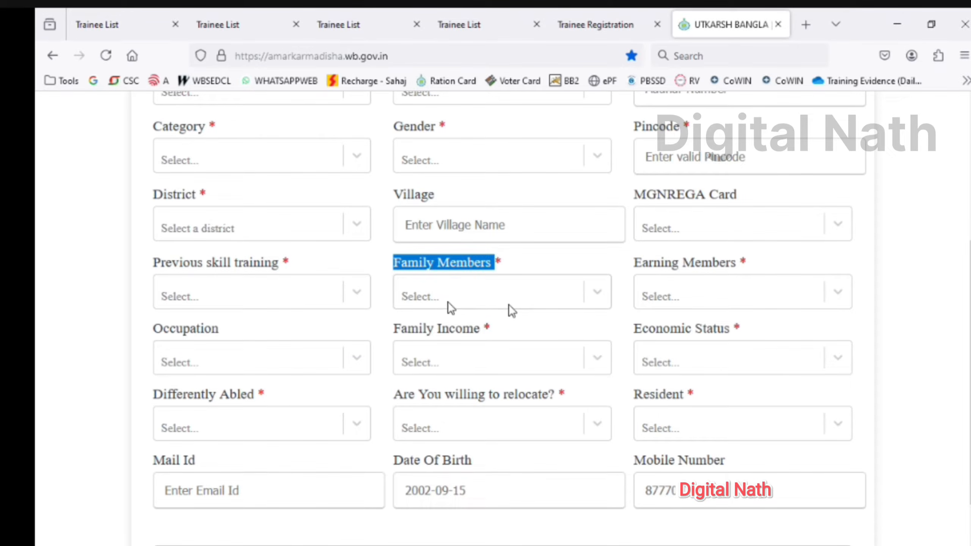
left_click(446, 300)
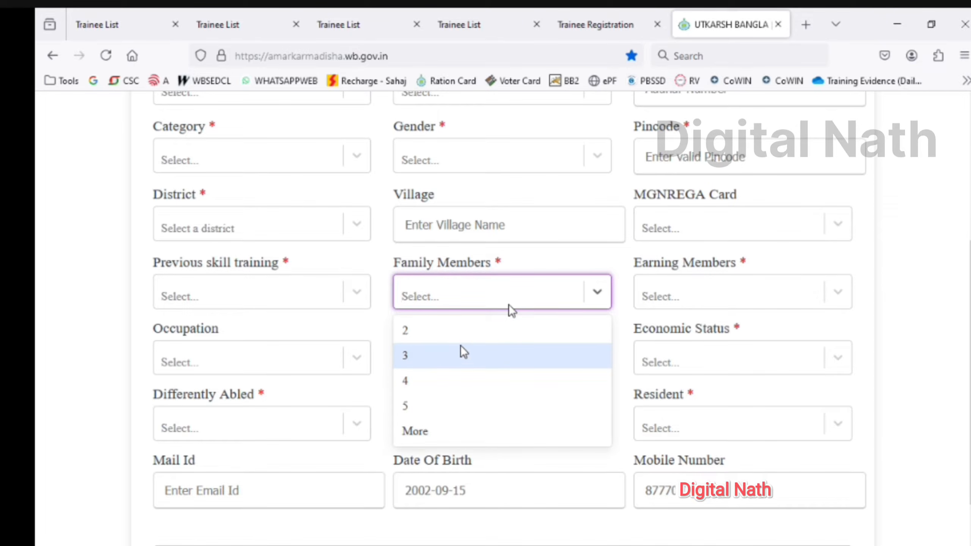
left_click(661, 263)
left_click_drag(661, 262, 718, 264)
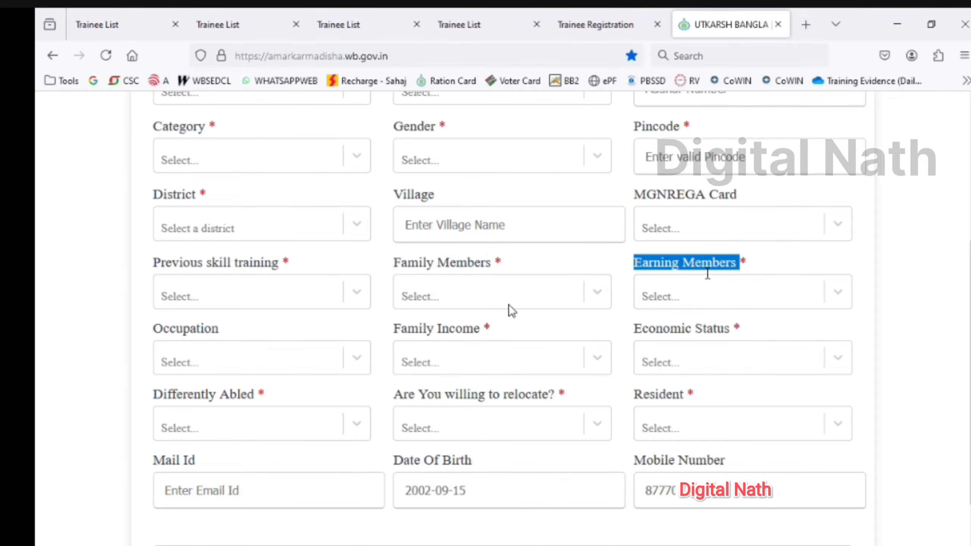
left_click(655, 296)
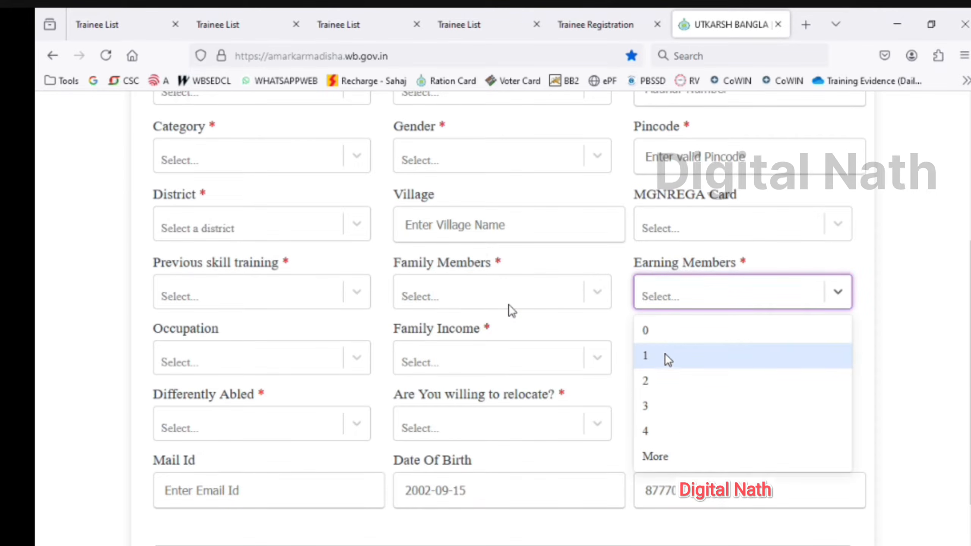
left_click(629, 314)
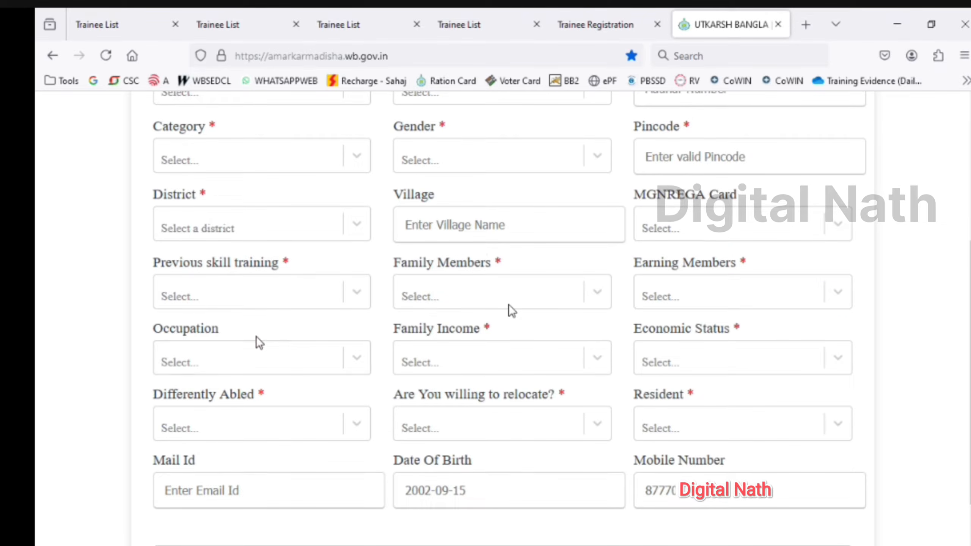
- Set the candidate's Occupation to Others and the Family Income to 1 Lac below
double_click(192, 334)
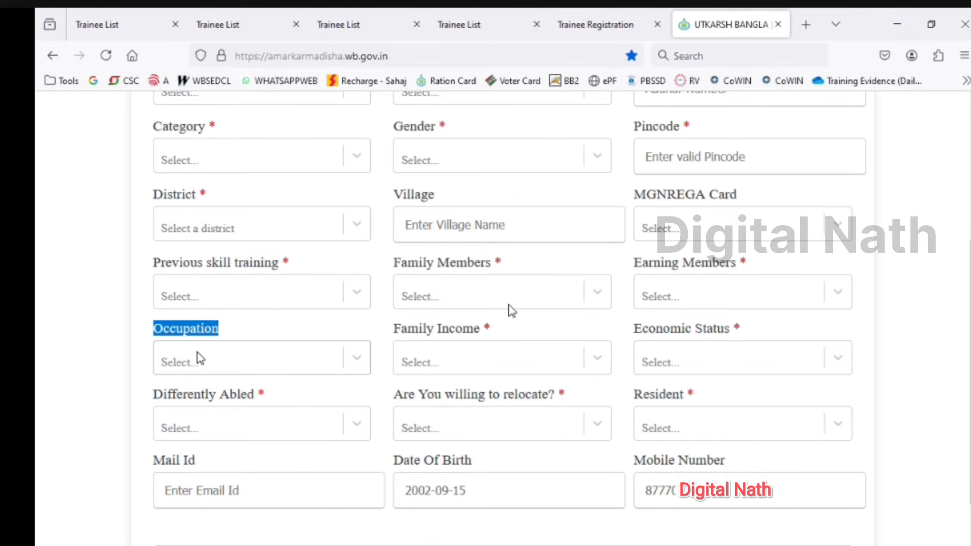
left_click(181, 366)
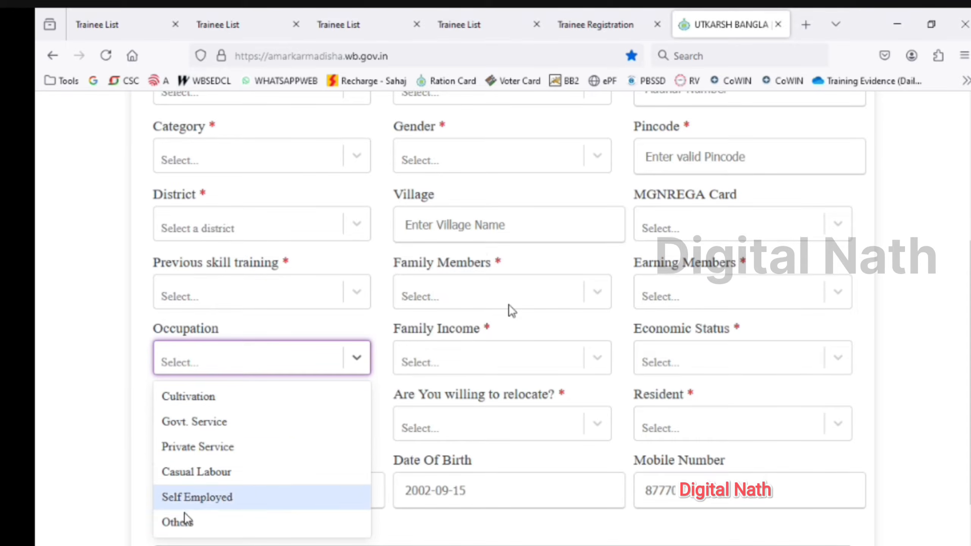
left_click(187, 531)
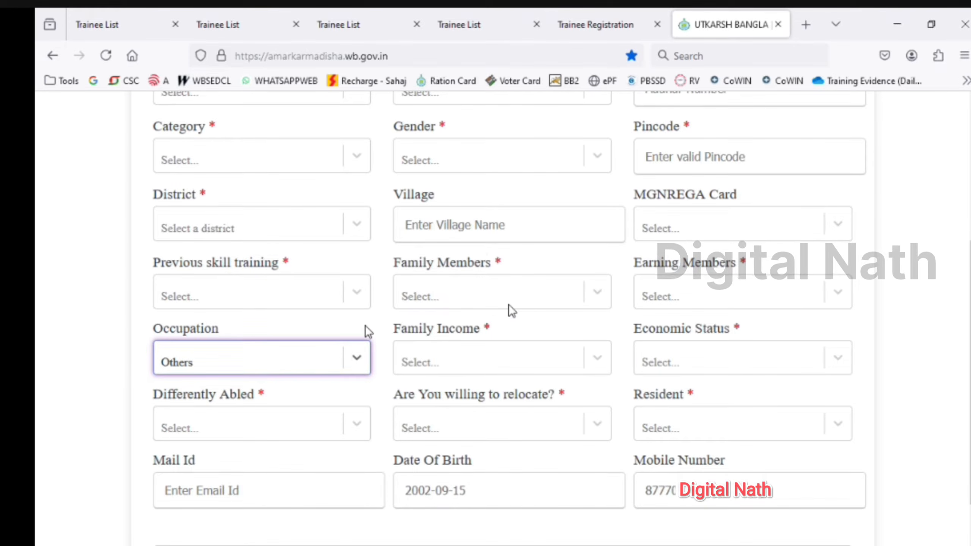
double_click(413, 328)
left_click_drag(413, 329, 464, 327)
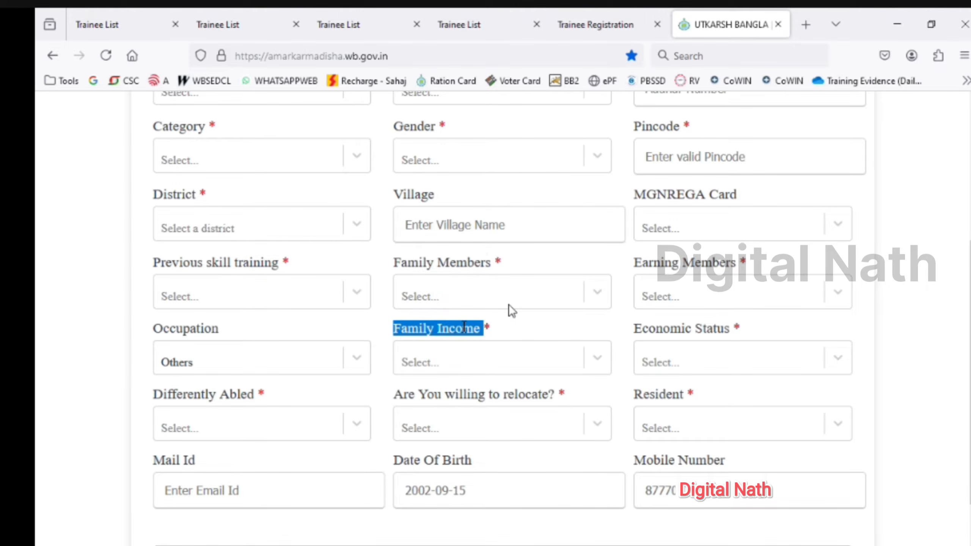
left_click(458, 356)
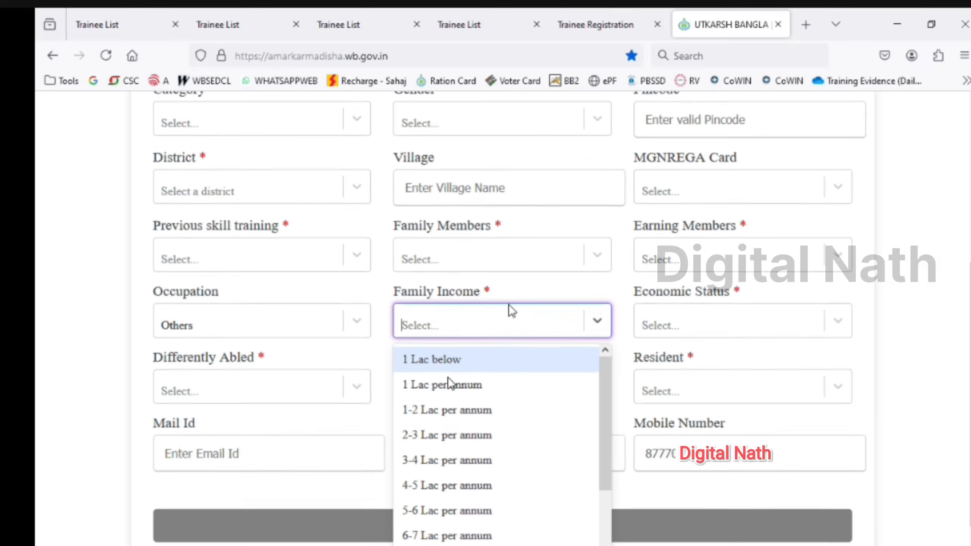
left_click(425, 361)
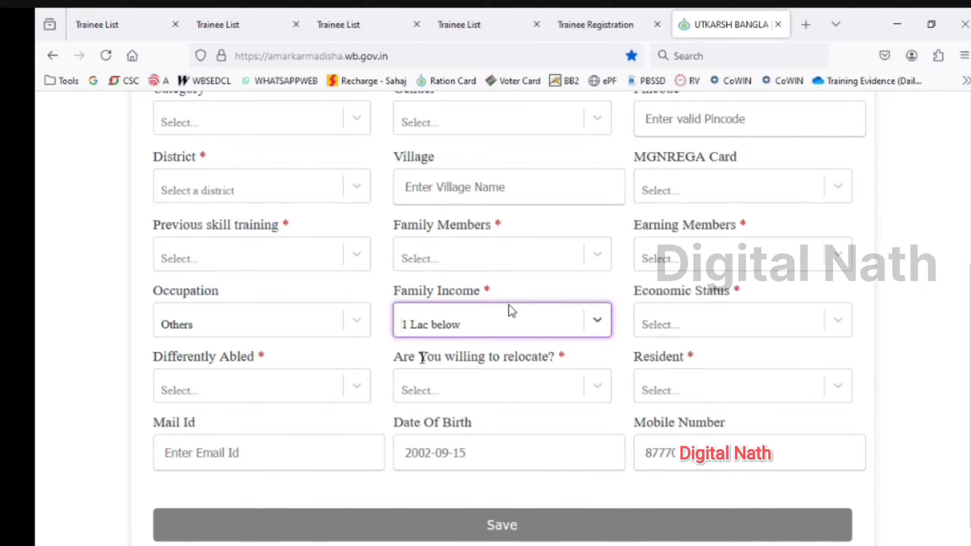
- Set the Economic Status to BPL and Differently Abled to No
double_click(650, 295)
left_click_drag(650, 294, 739, 294)
left_click(669, 328)
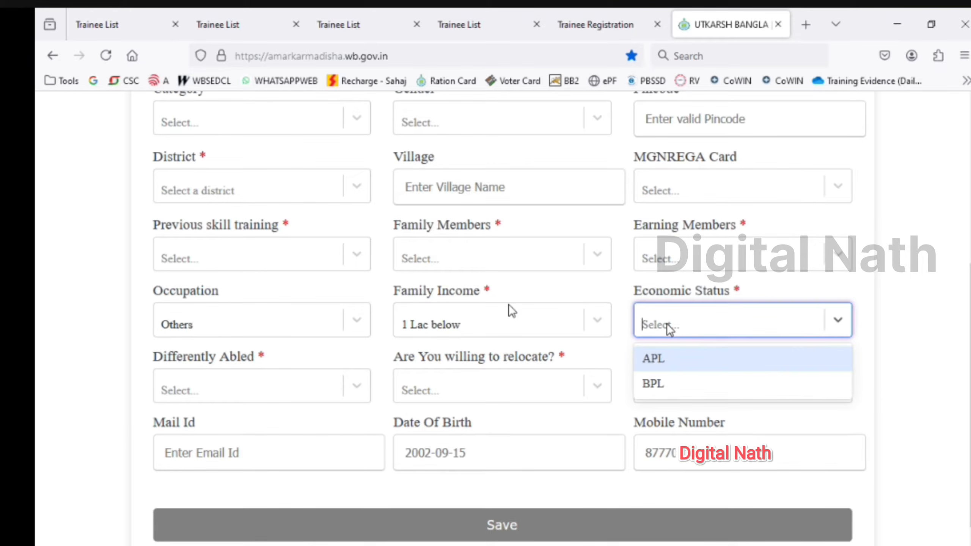
left_click(657, 383)
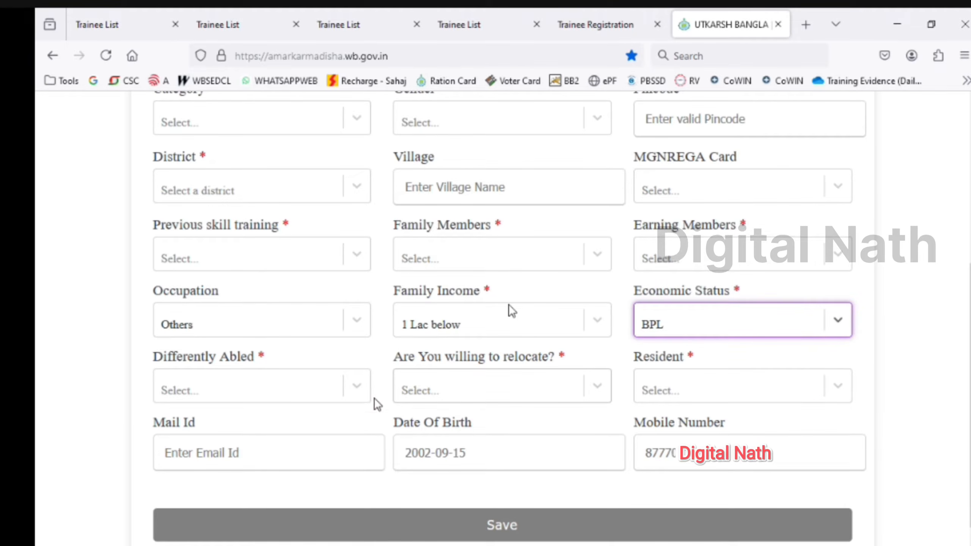
left_click(199, 390)
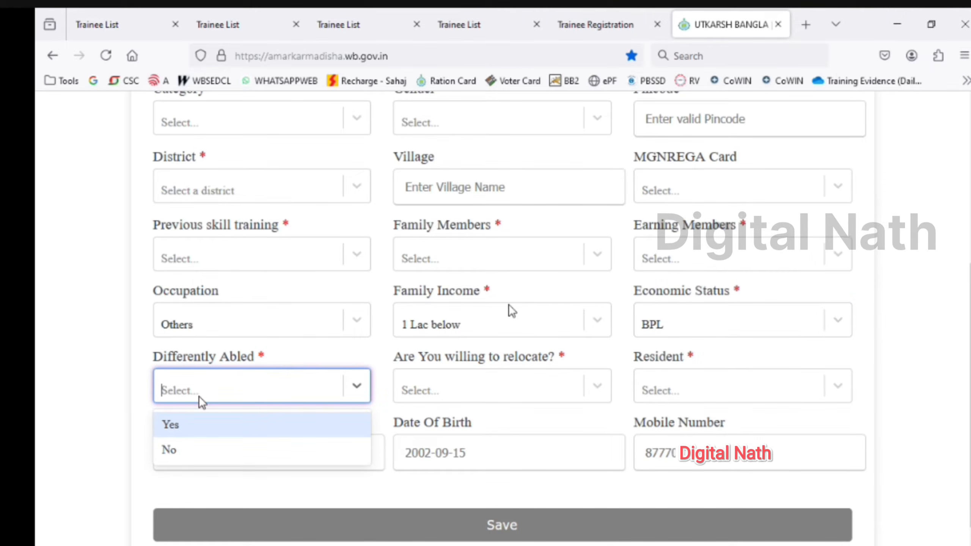
left_click(191, 445)
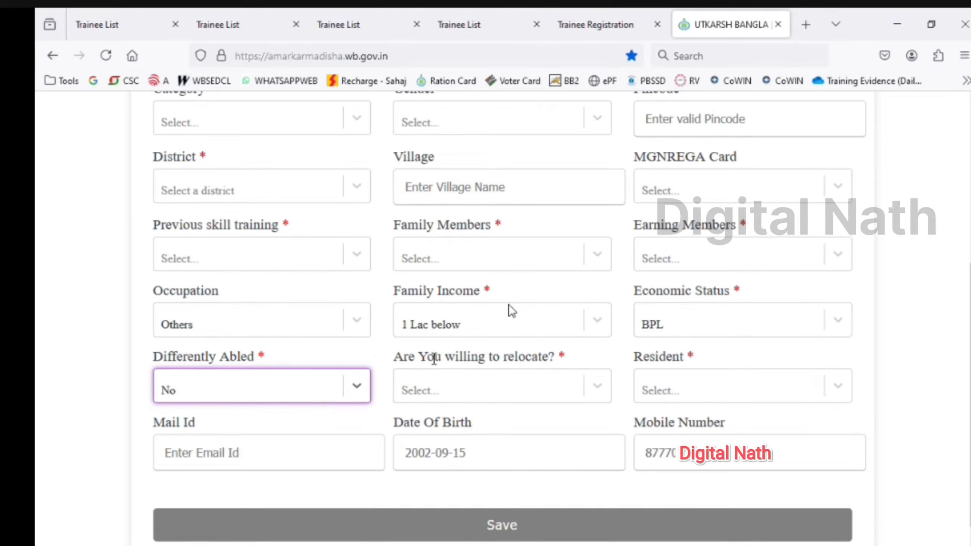
- Answer the relocation question with Not willing to relocate and set Resident to Gram Panchayat
left_click_drag(434, 359, 550, 359)
left_click(426, 392)
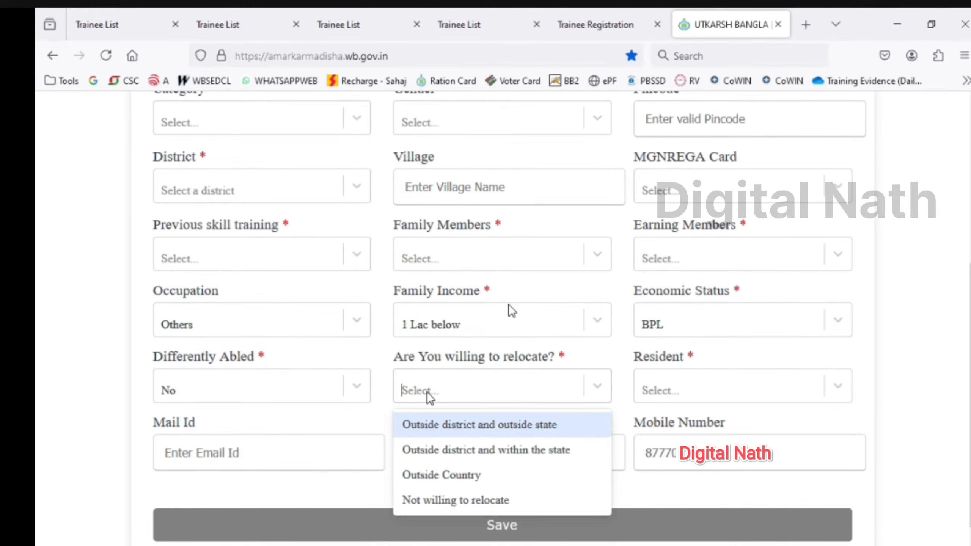
left_click(445, 501)
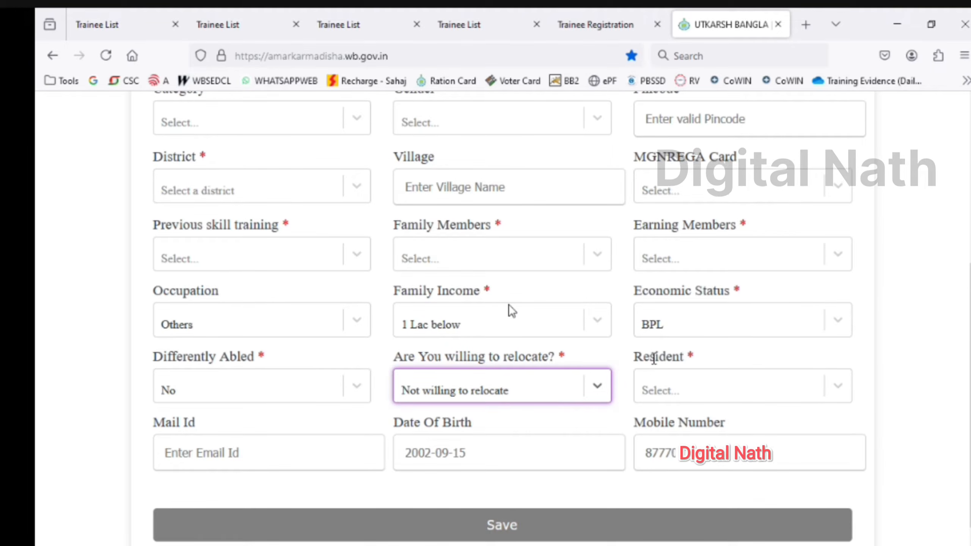
double_click(667, 358)
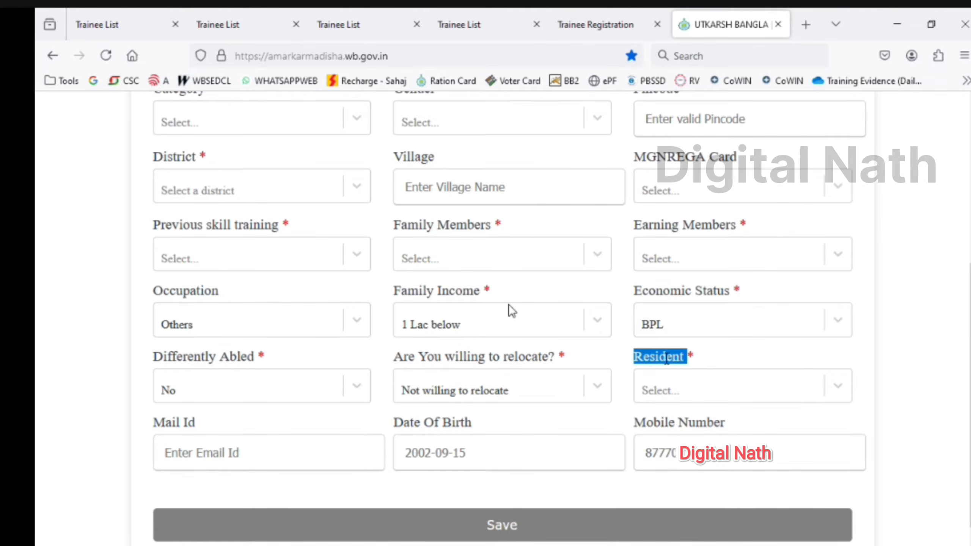
left_click(669, 398)
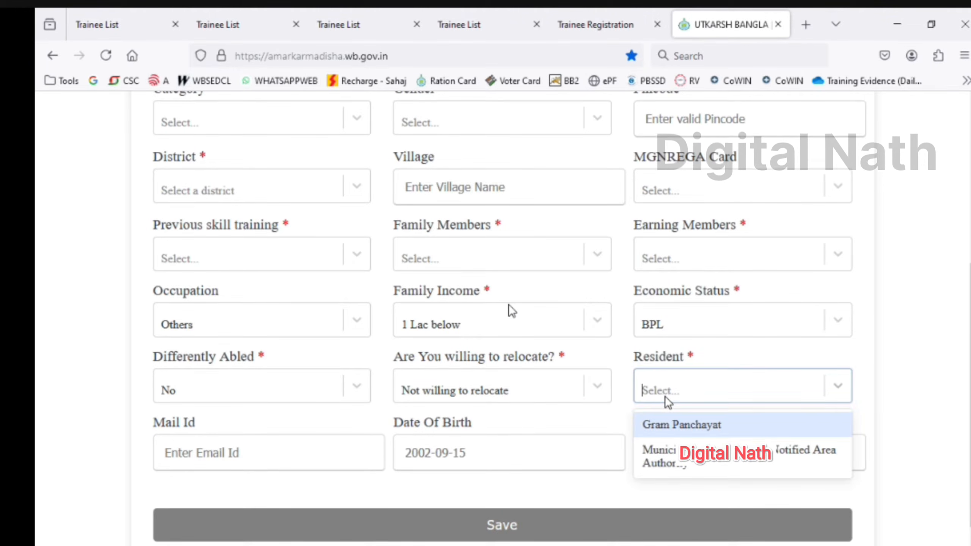
left_click(672, 431)
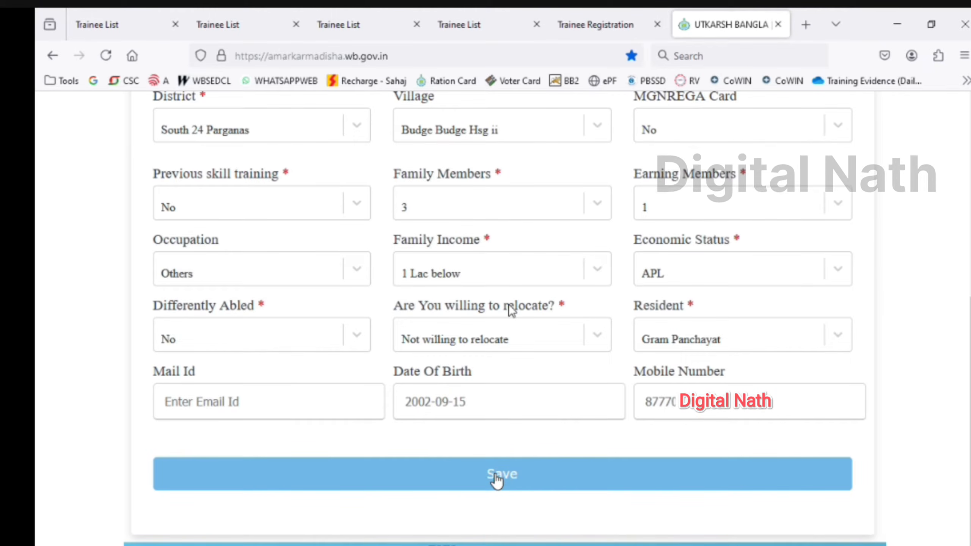
- Save the completed registration form and start the career guidance game, confirming that the instruction video has been seen
left_click(496, 477)
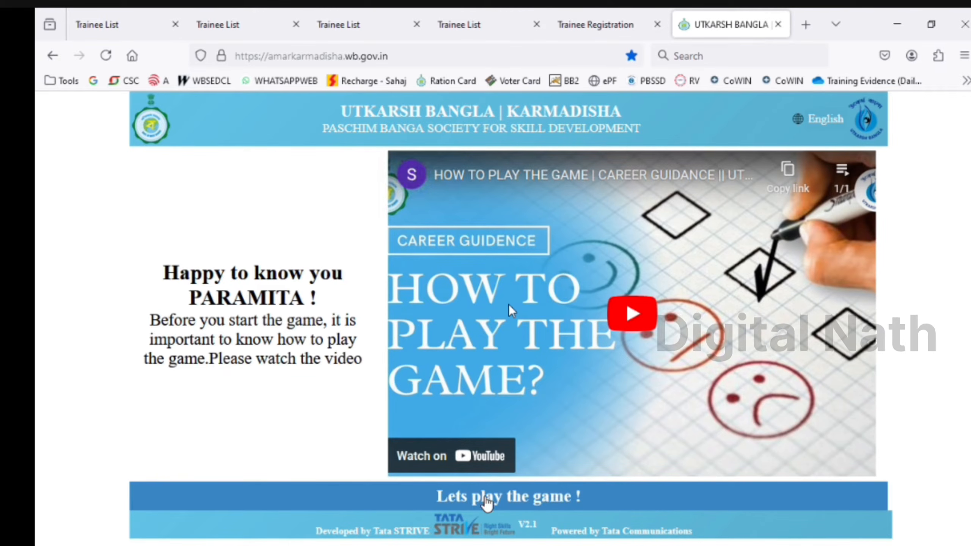
left_click(532, 498)
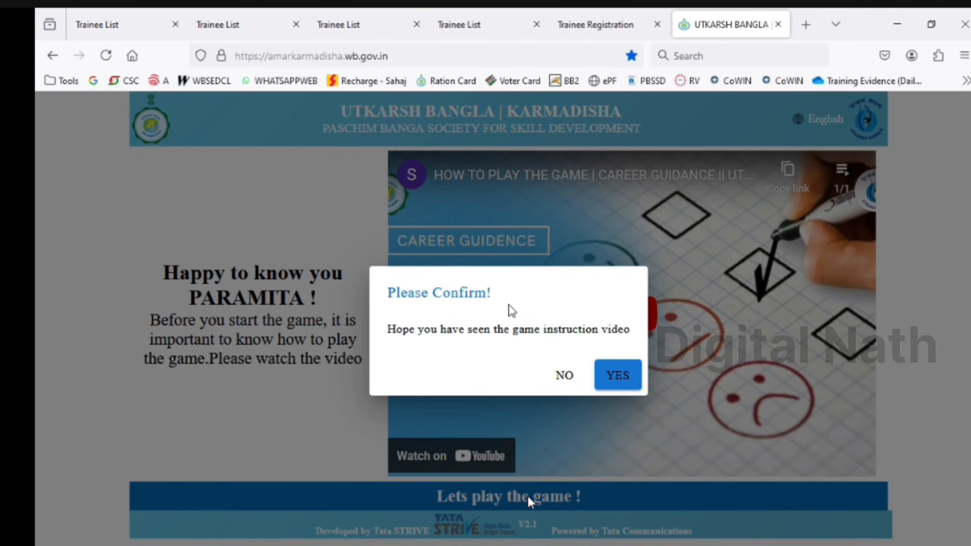
left_click(617, 377)
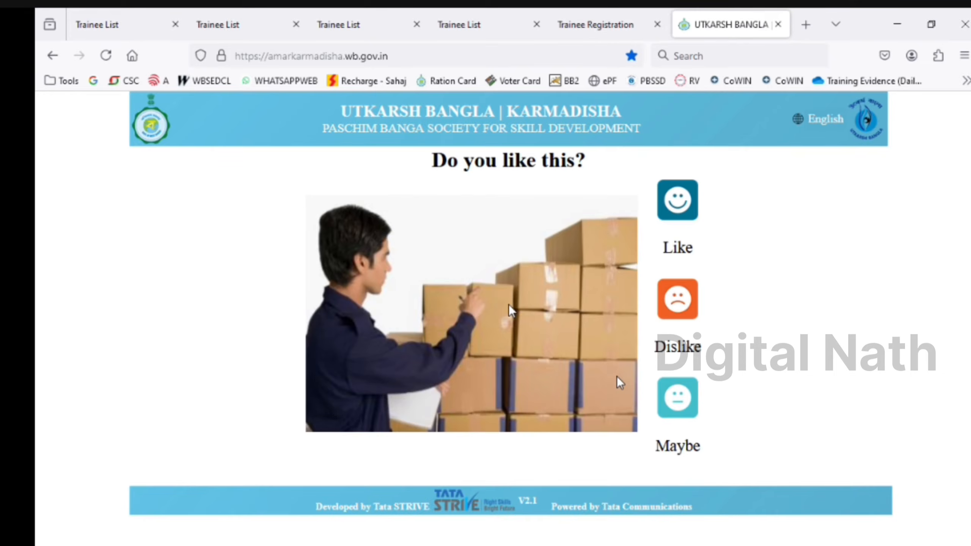
- Rate every picture in the "Do you like this?" game with a mix of Like, Dislike and Maybe until the game is completed
left_click_drag(426, 164, 501, 174)
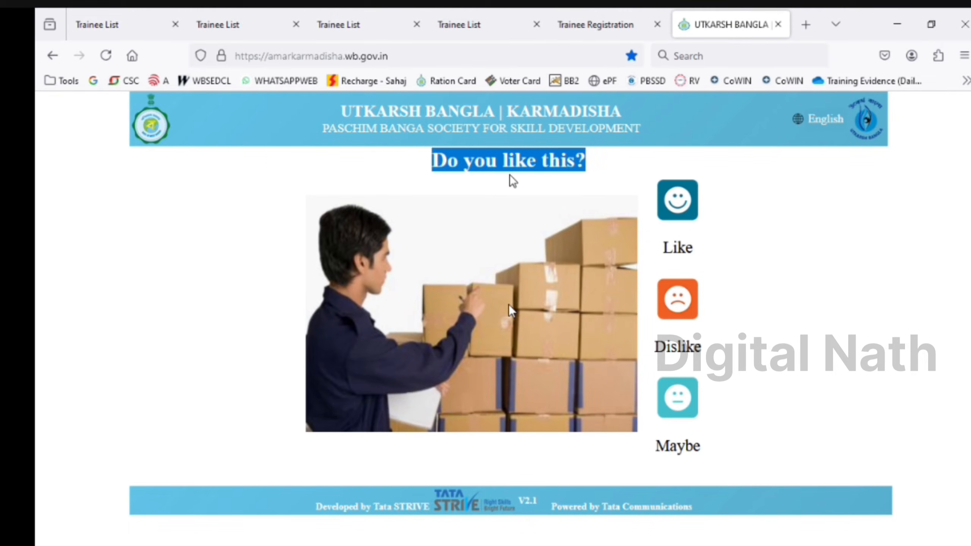
left_click(608, 166)
left_click_drag(430, 164, 586, 169)
left_click_drag(429, 165, 617, 170)
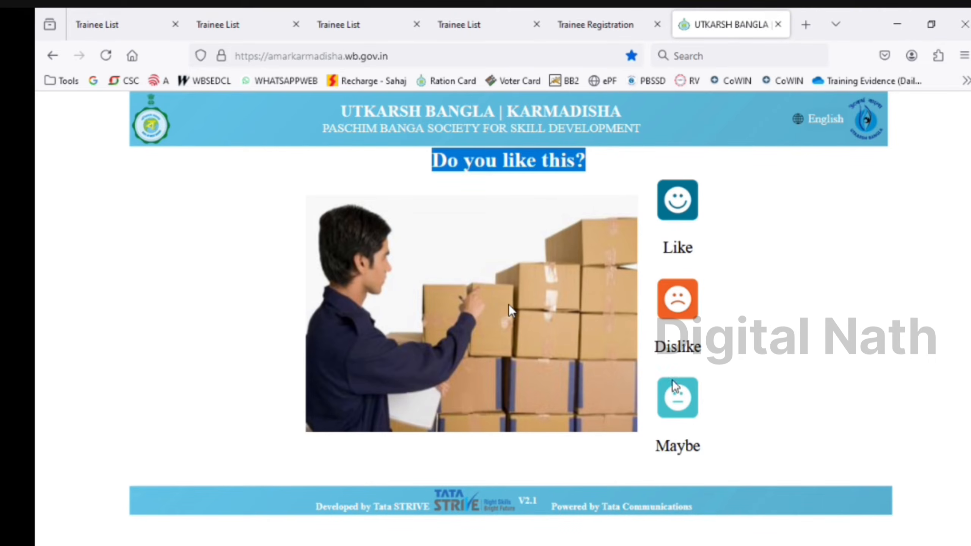
left_click(679, 205)
left_click(667, 410)
left_click(673, 215)
left_click(680, 407)
left_click(676, 302)
left_click(679, 202)
left_click(679, 203)
left_click(686, 403)
left_click(685, 404)
left_click(680, 382)
left_click(680, 407)
left_click(677, 401)
left_click(681, 404)
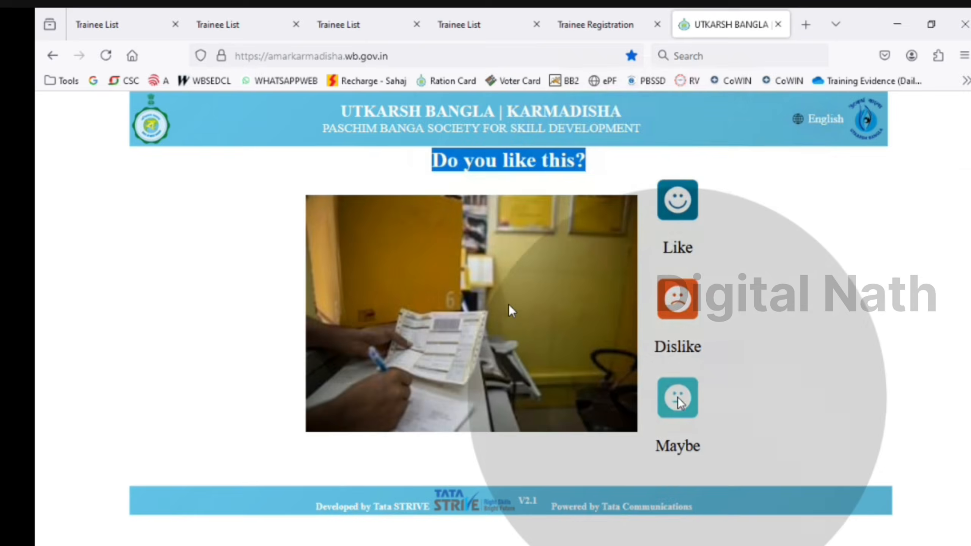
left_click(675, 394)
left_click(666, 379)
left_click(680, 209)
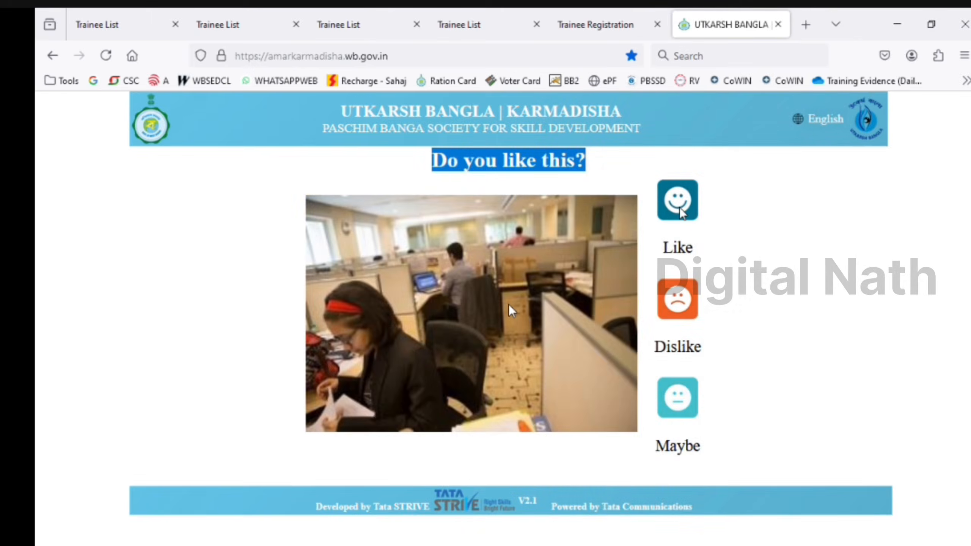
left_click(686, 305)
left_click(677, 398)
left_click(679, 216)
left_click(679, 215)
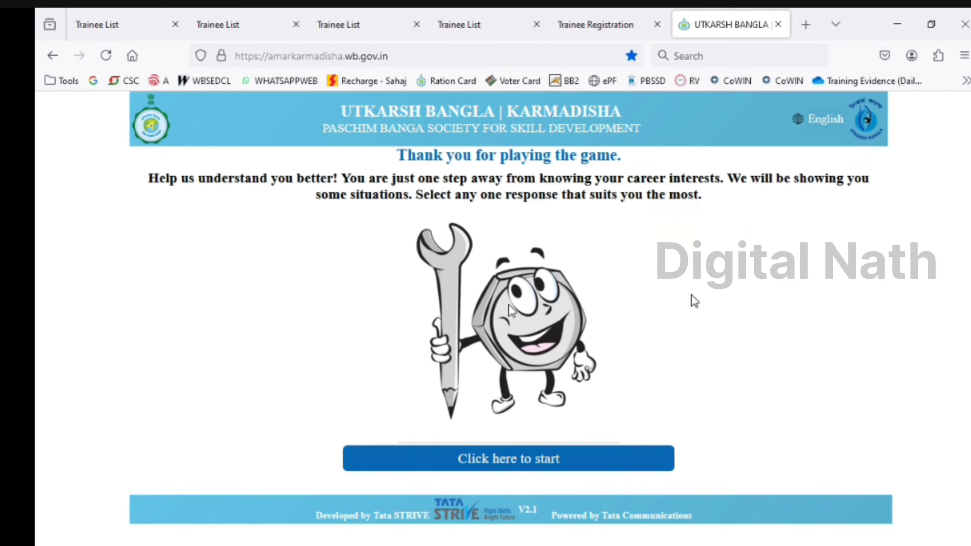
- Start the career interest situations and read the e-Counselling question on being Captain or Team Member while playing games
left_click_drag(405, 154, 617, 156)
left_click(622, 156)
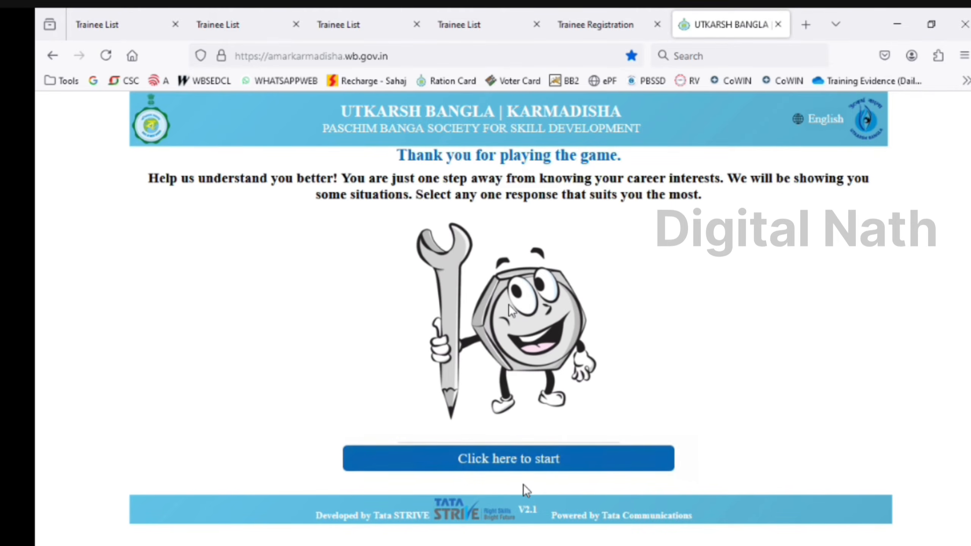
left_click(813, 122)
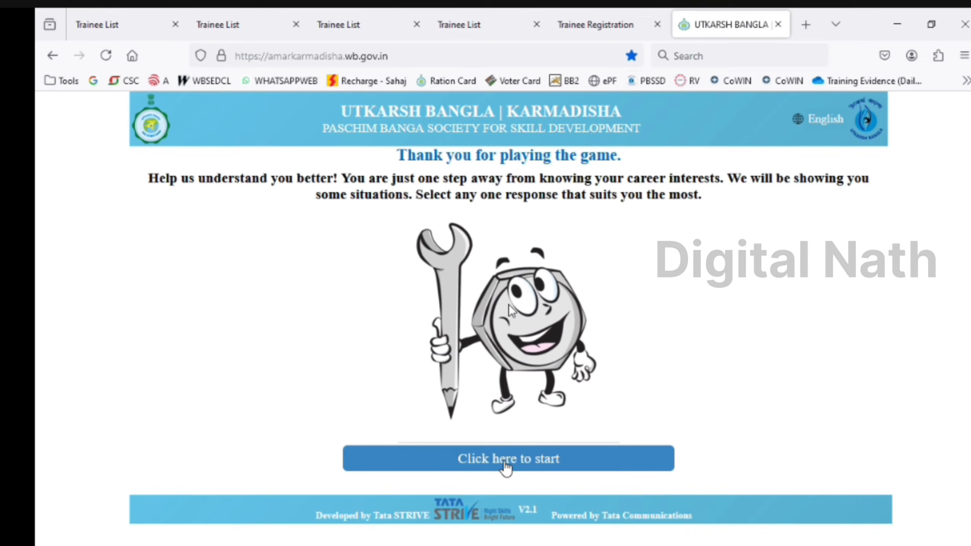
left_click(503, 466)
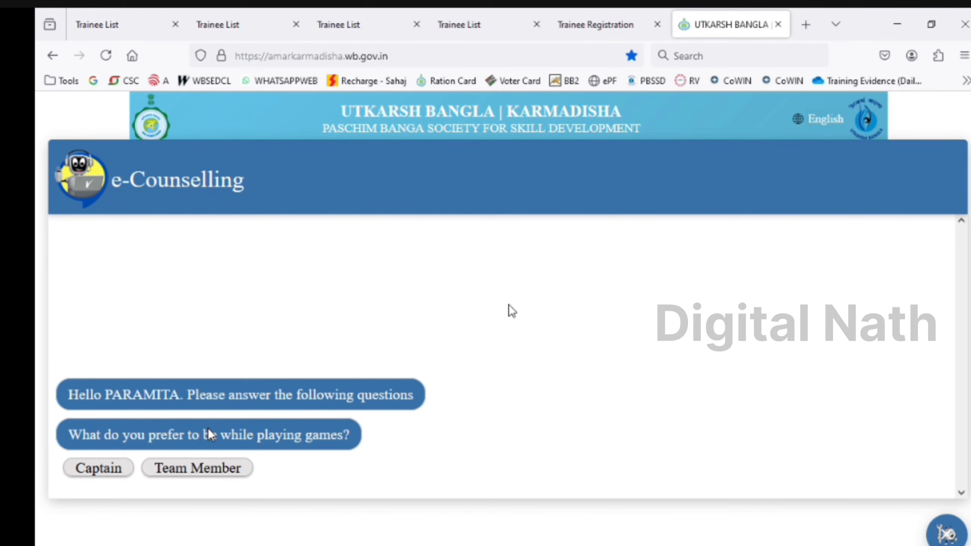
left_click_drag(183, 394, 347, 395)
left_click_drag(266, 435, 193, 486)
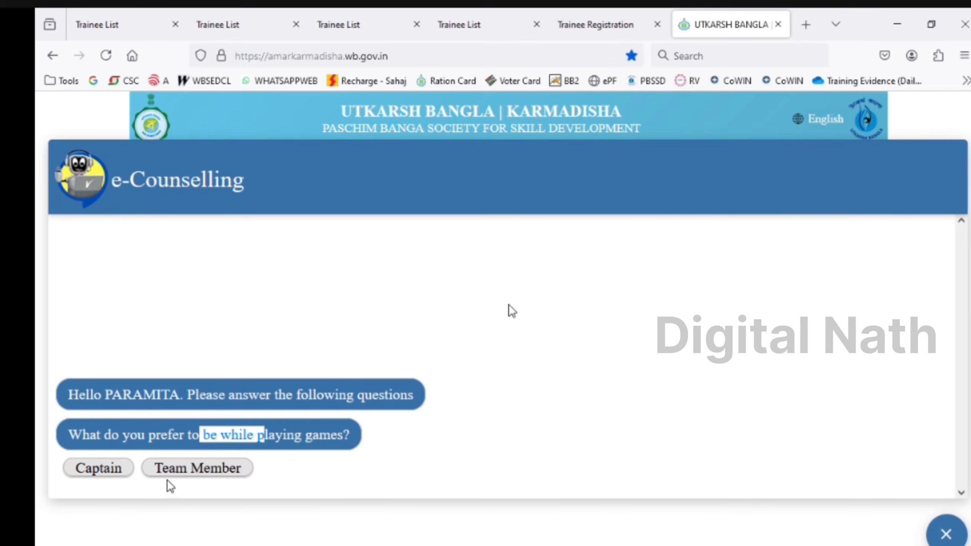
- Answer all remaining e-Counselling questions, choosing Team Member, a supporting festival role, profit from selling, board games and the fashion magazine among the answers
left_click(186, 469)
left_click_drag(166, 435, 403, 455)
left_click(492, 468)
left_click(433, 466)
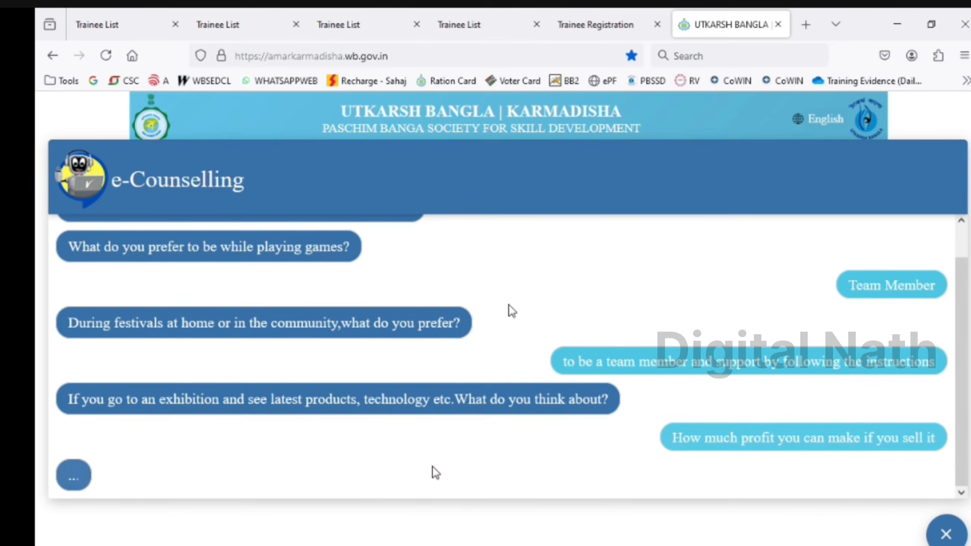
left_click(303, 473)
left_click(404, 468)
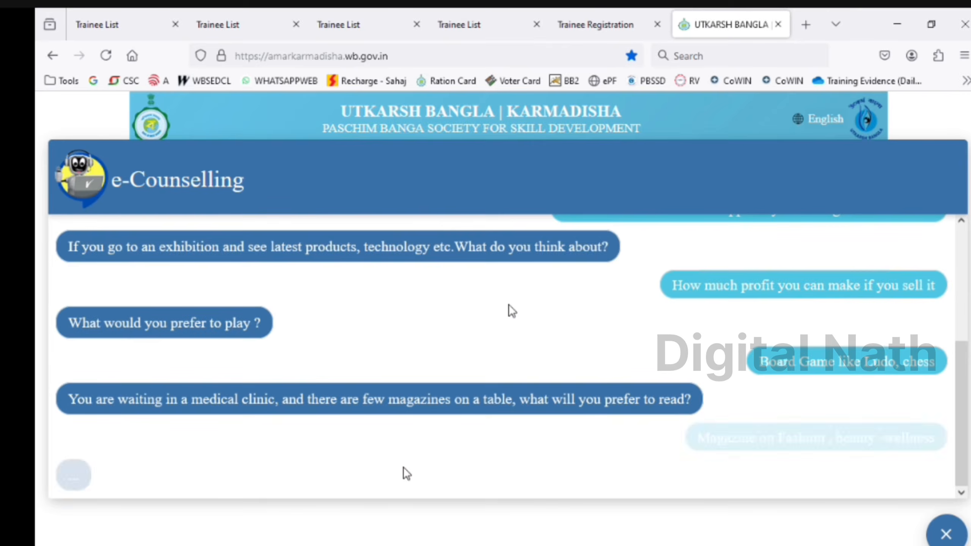
left_click(338, 469)
left_click(332, 469)
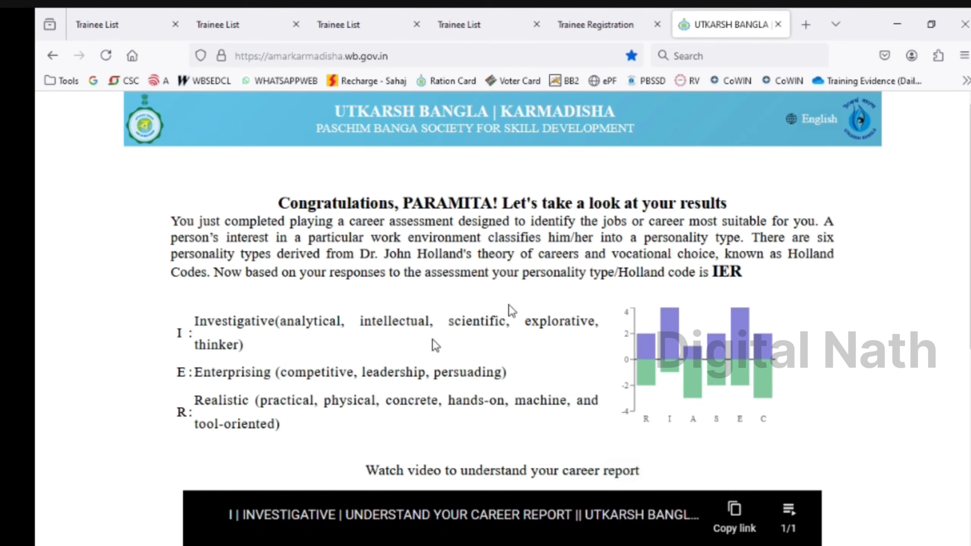
- Generate the report on the preferred personality type and matching careers, confirming that the career report video has been seen
left_click_drag(278, 204, 749, 224)
scroll(99, 351, "down", 10)
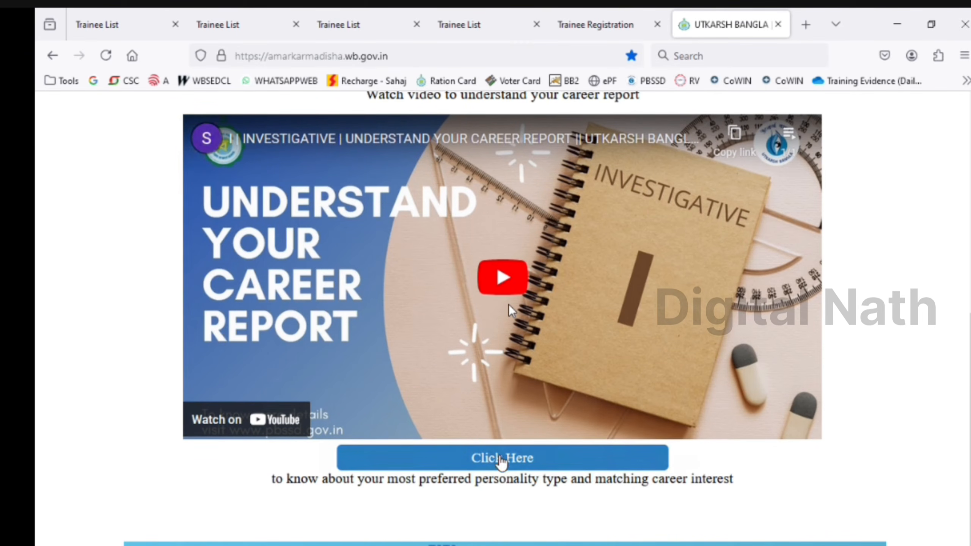
left_click(501, 463)
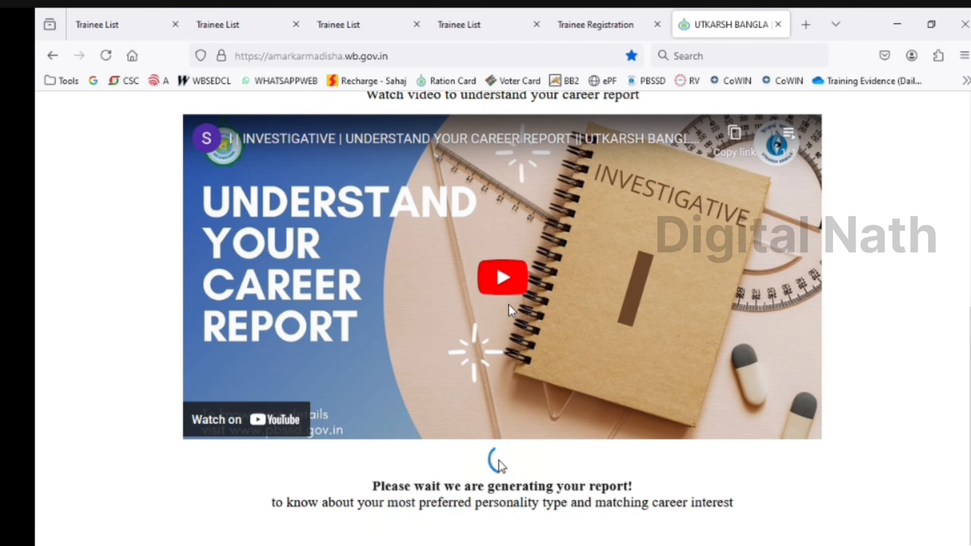
left_click(499, 459)
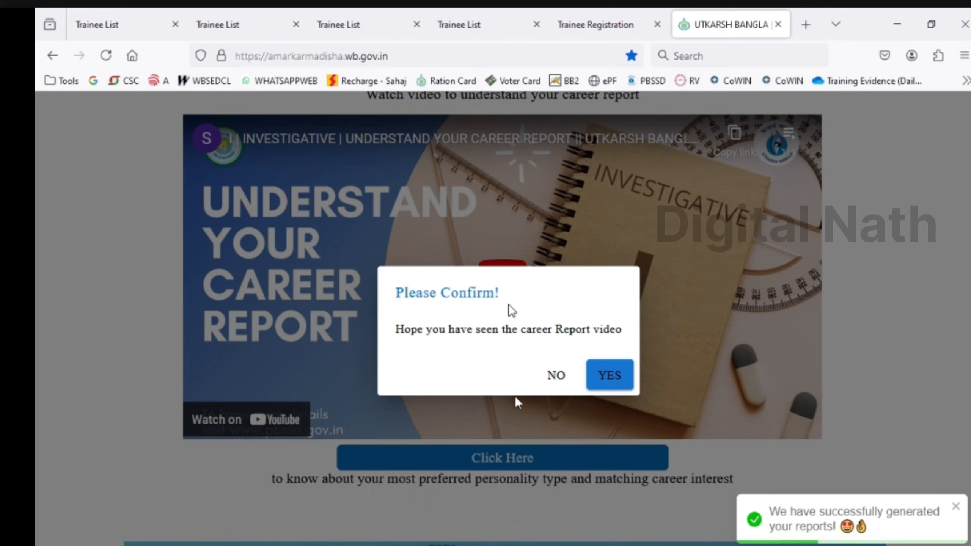
left_click(609, 378)
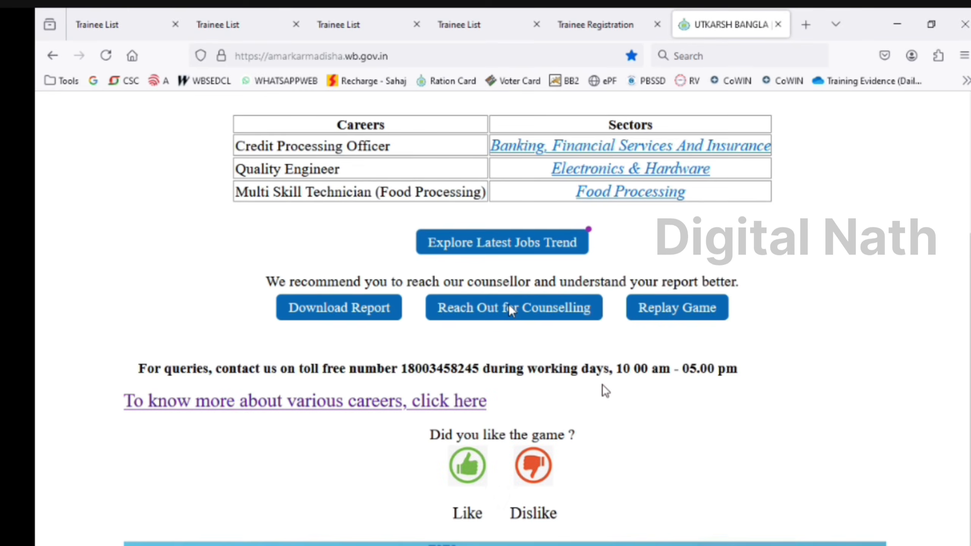
- Examine the candidate's name and registration ID in the notice above the suggested careers, leaving the ID number selected
scroll(433, 381, "up", 3)
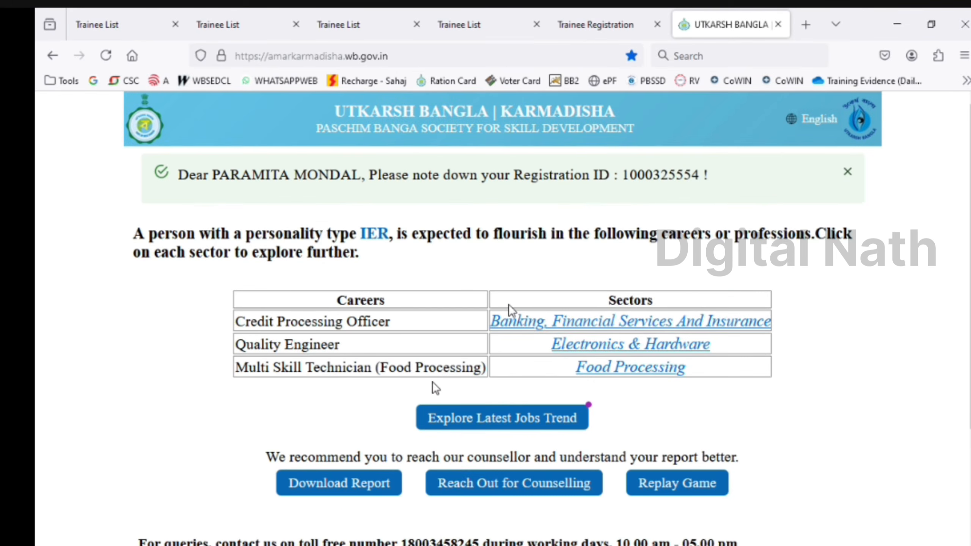
left_click_drag(213, 175, 361, 175)
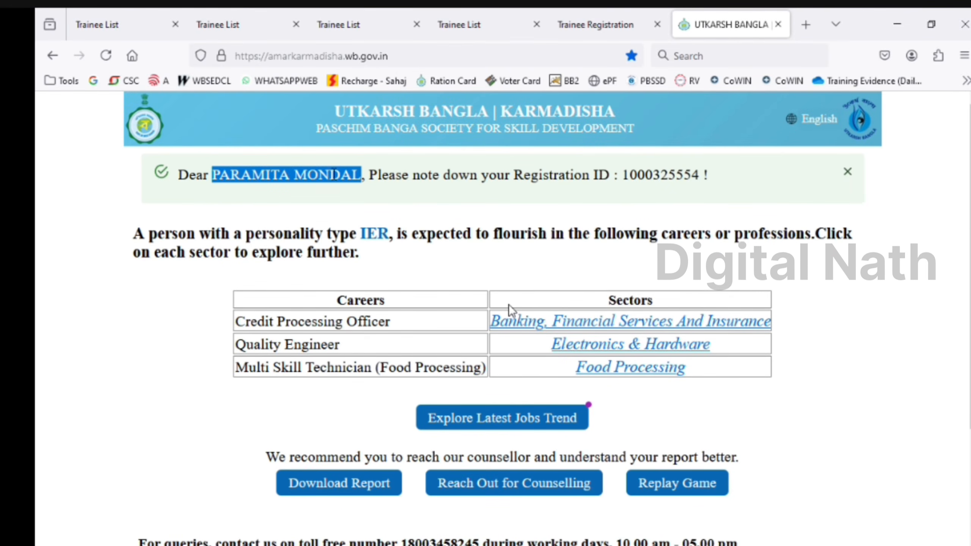
left_click_drag(514, 175, 703, 175)
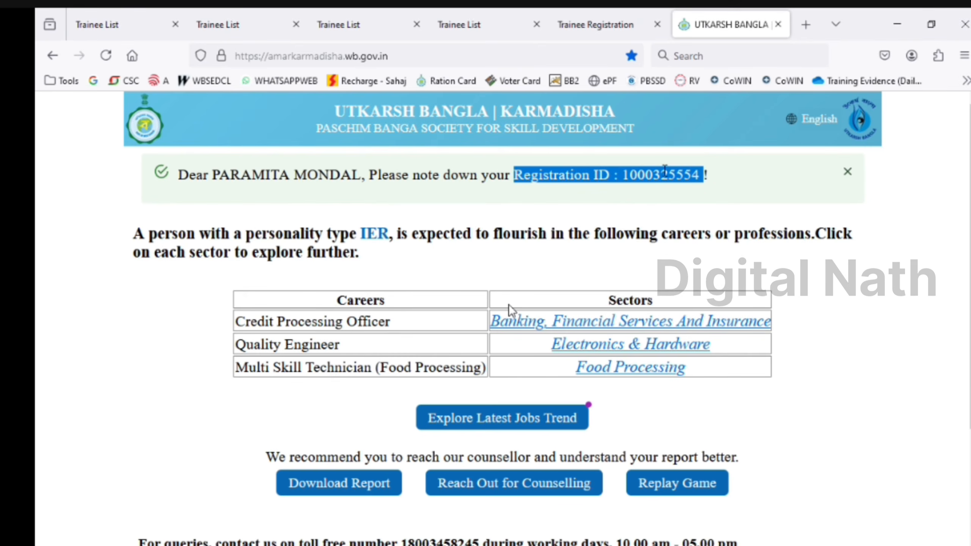
left_click(511, 306)
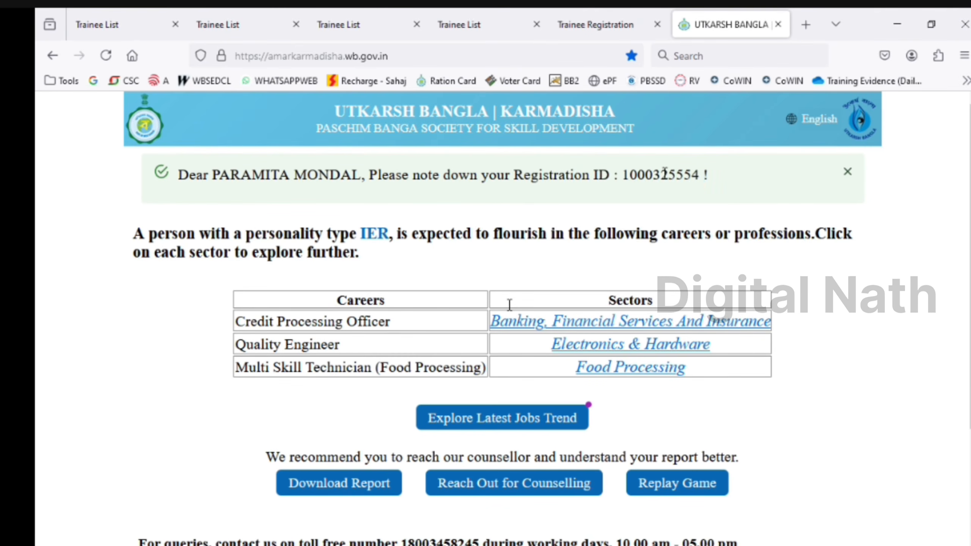
double_click(665, 174)
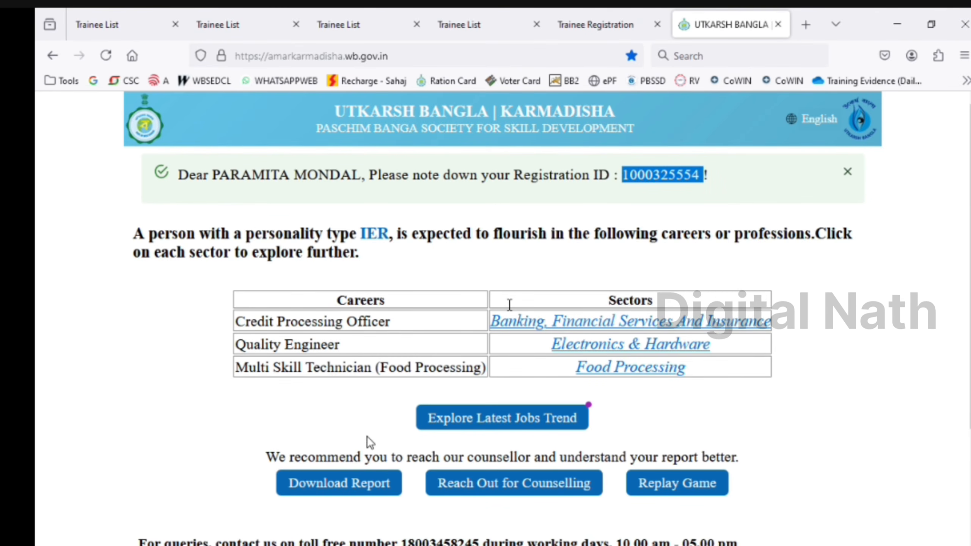
- Open the downloadable Interest Inventory Assessment Report and read through both pages, including the description of the six personality types
scroll(382, 382, "down", 2)
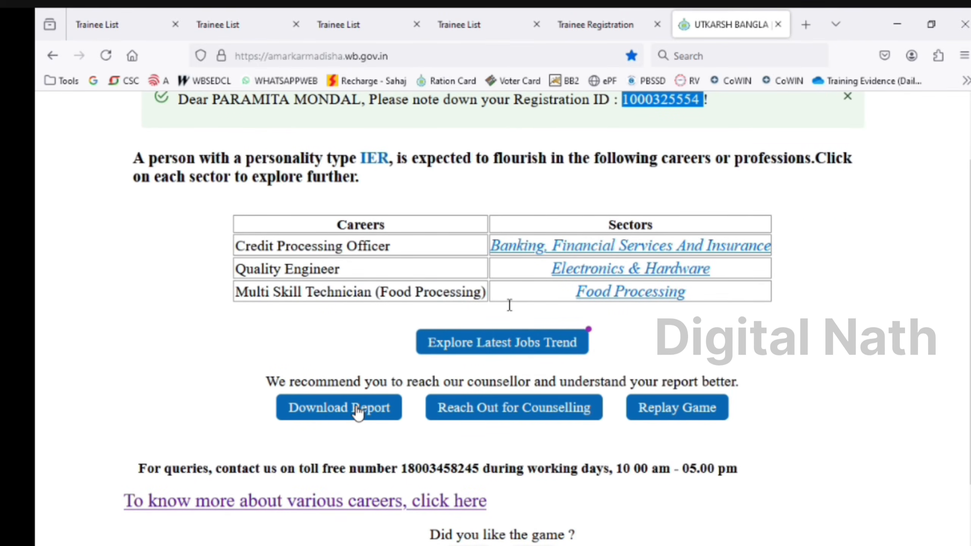
left_click(357, 409)
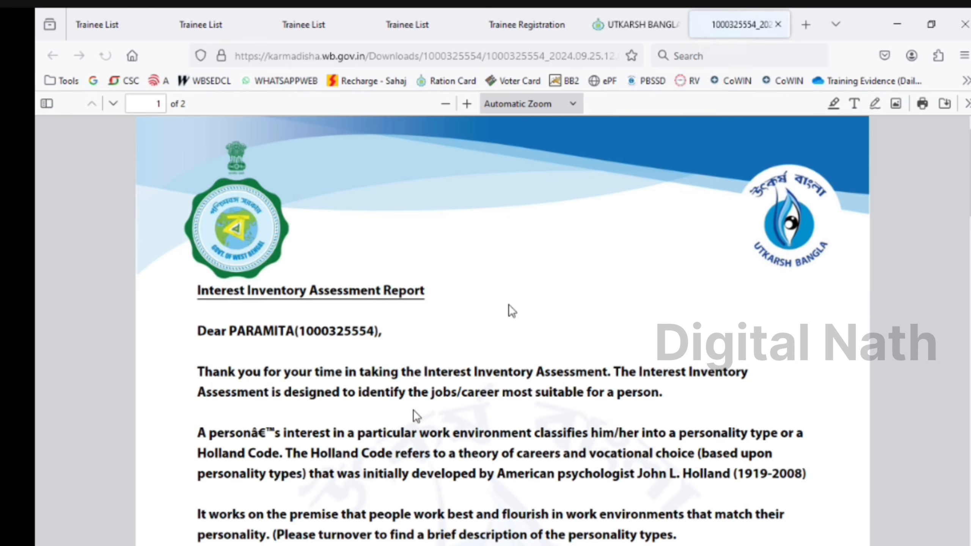
scroll(416, 415, "down", 3)
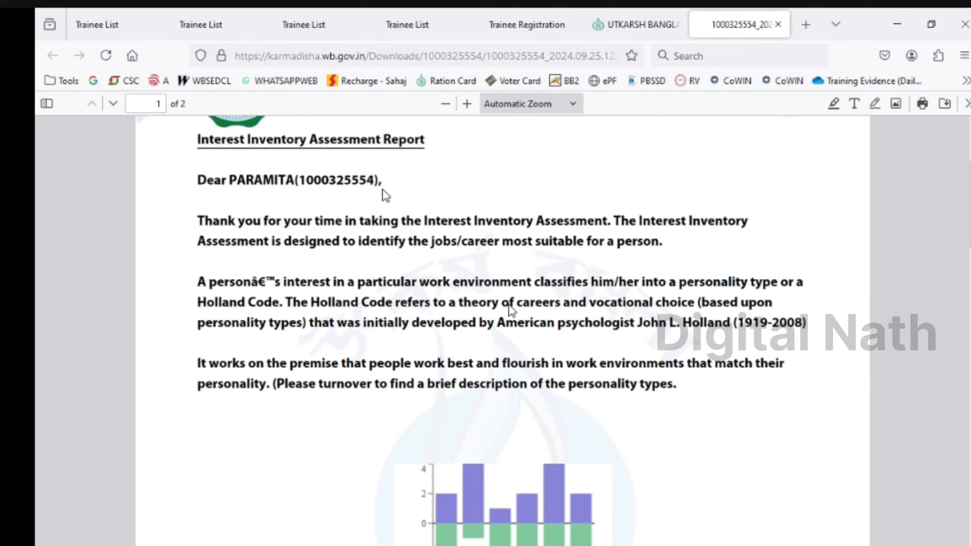
scroll(511, 309, "down", 15)
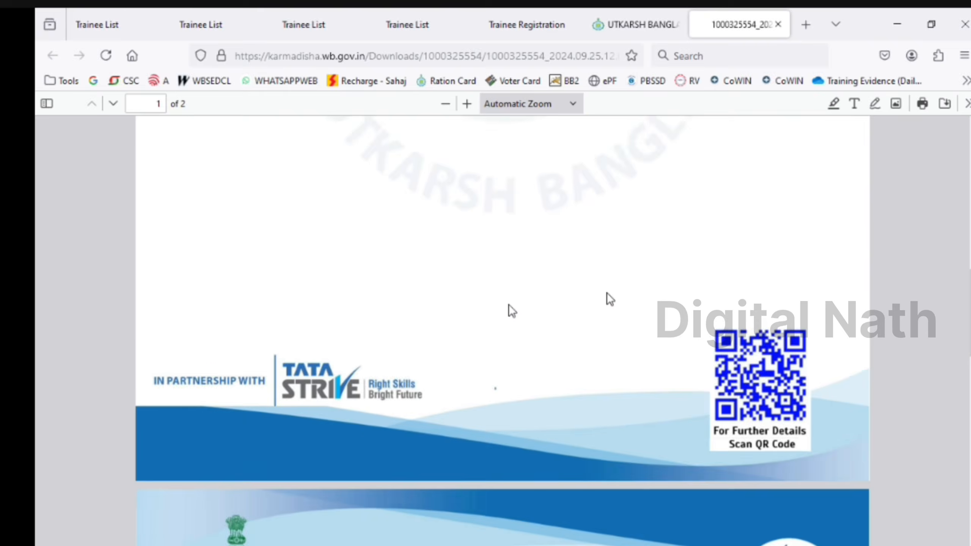
scroll(512, 309, "down", 10)
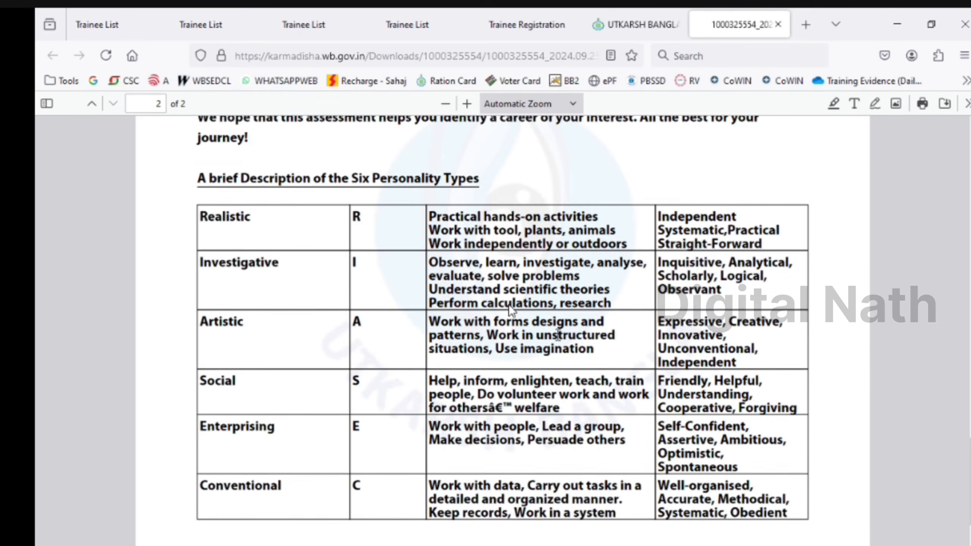
scroll(512, 309, "up", 20)
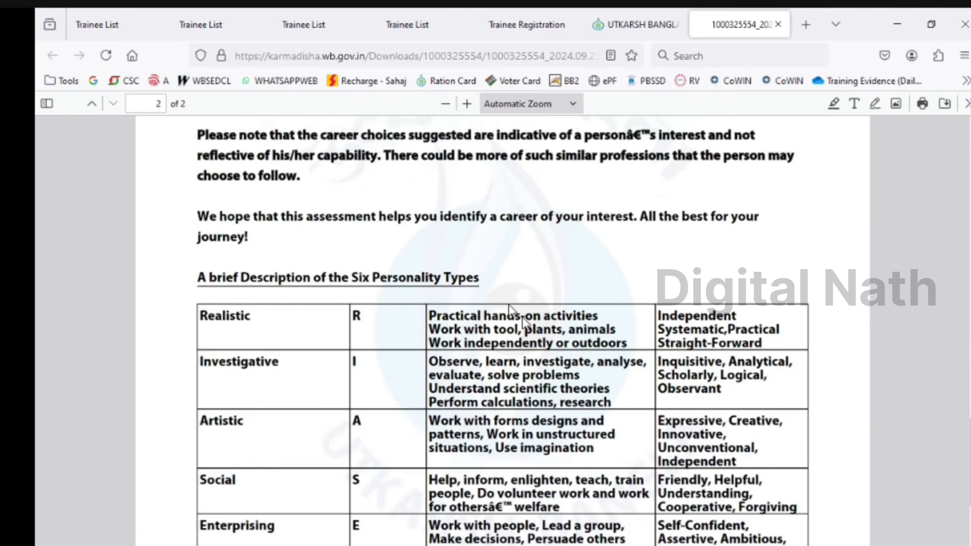
scroll(512, 310, "up", 15)
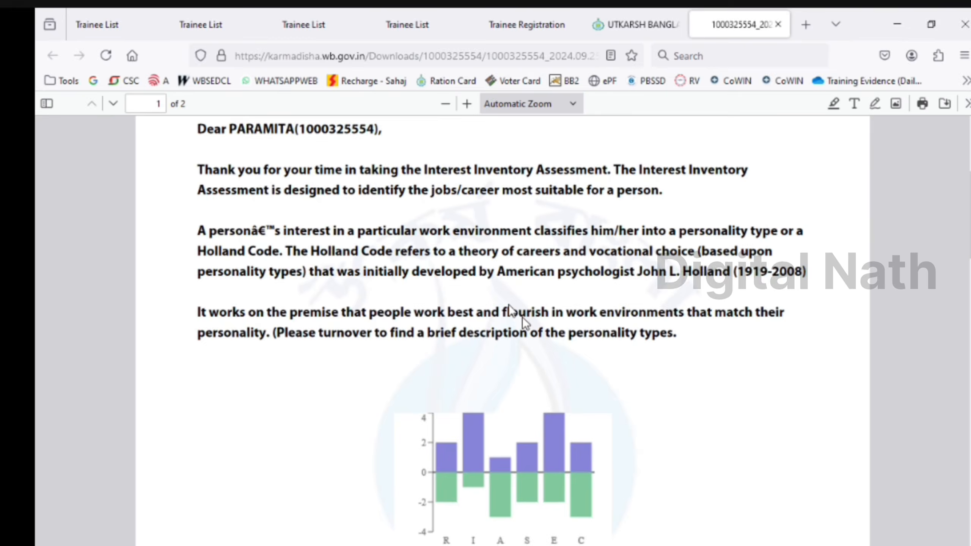
- Close the assessment report and copy the candidate's registration ID from the career results page
left_click(777, 26)
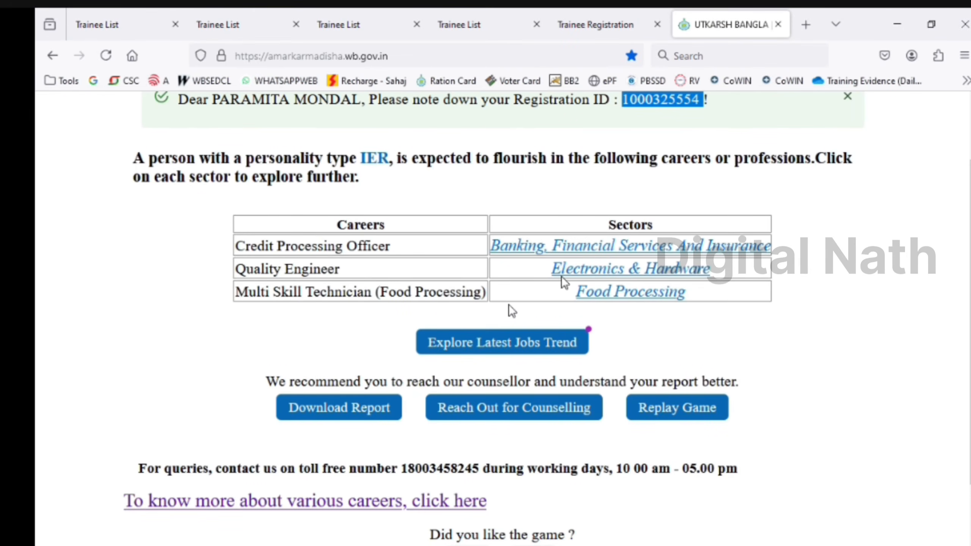
scroll(458, 216, "up", 2)
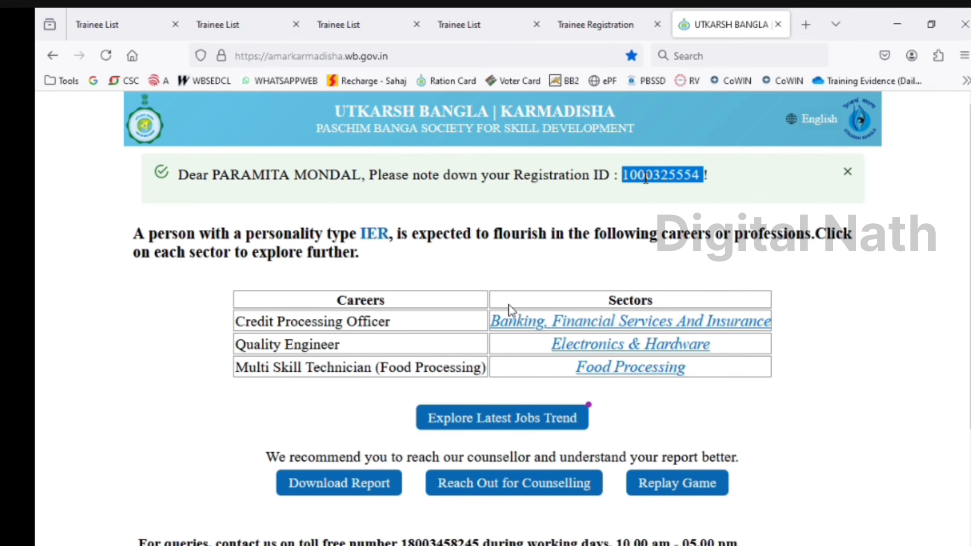
key("ctrl+c")
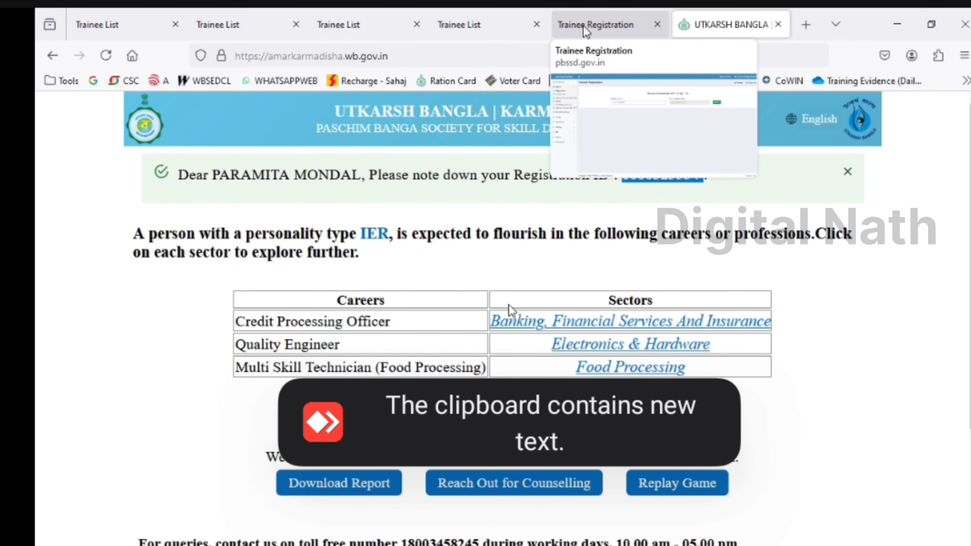